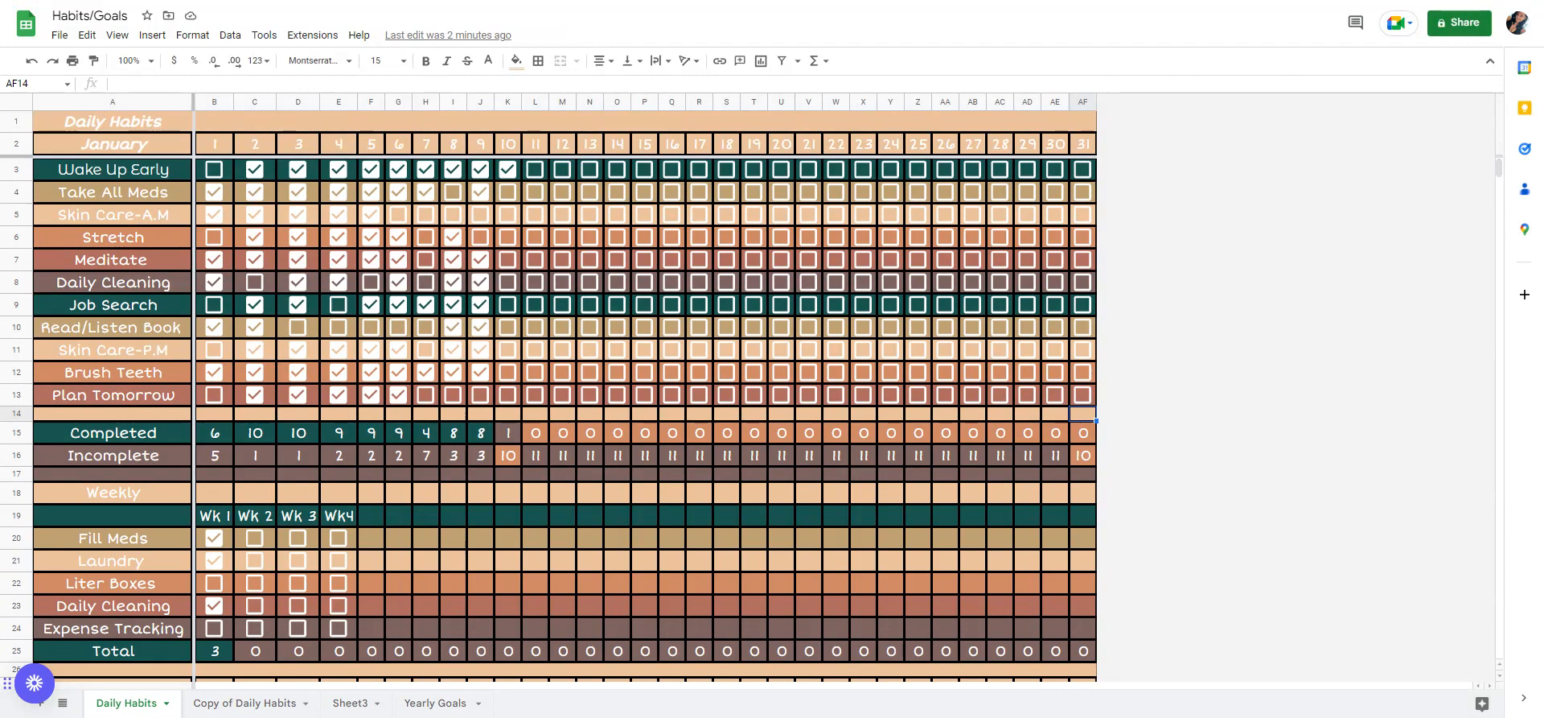
# - On the Copy of Daily Habits sheet, insert a checkbox in the Stretch row for day 3 and tick it
pyautogui.click(230, 706)
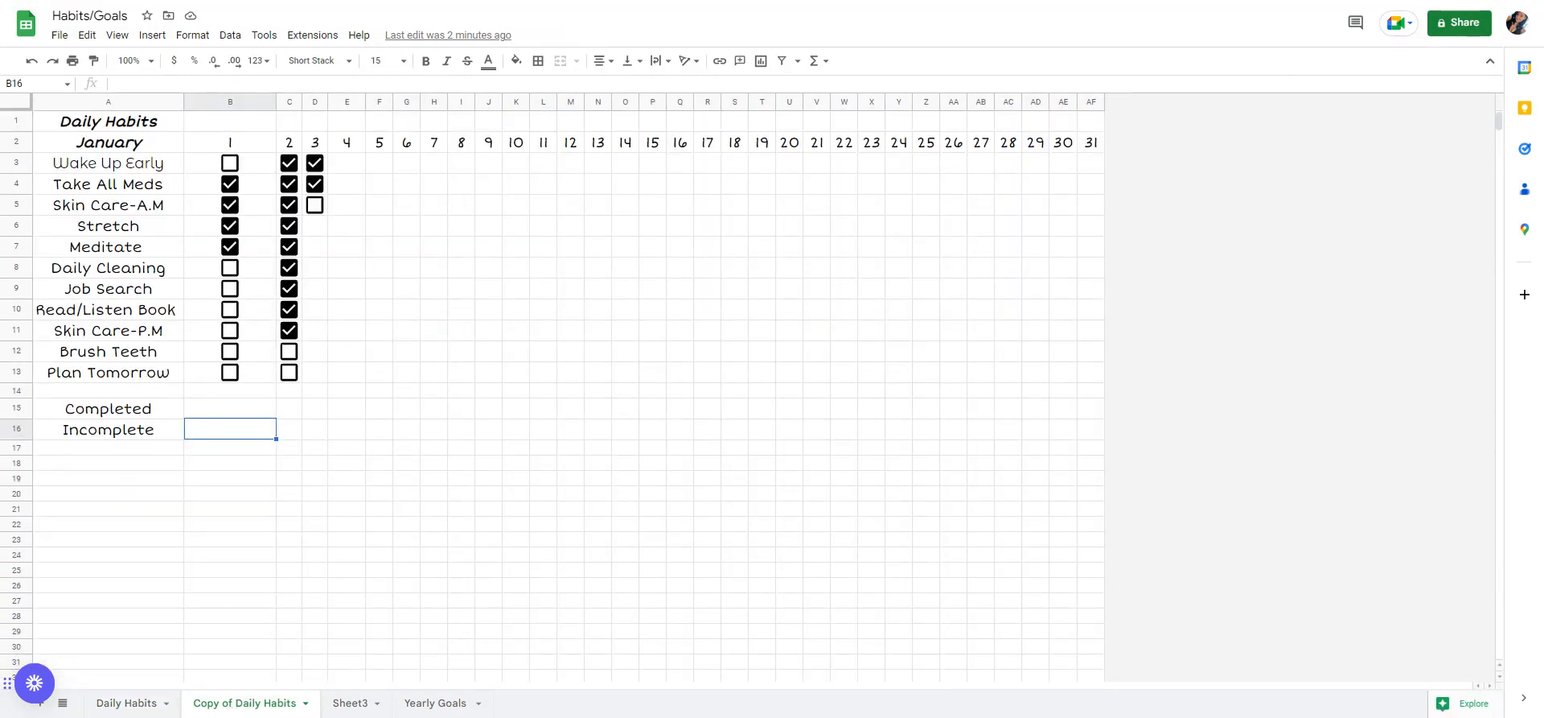
pyautogui.click(347, 167)
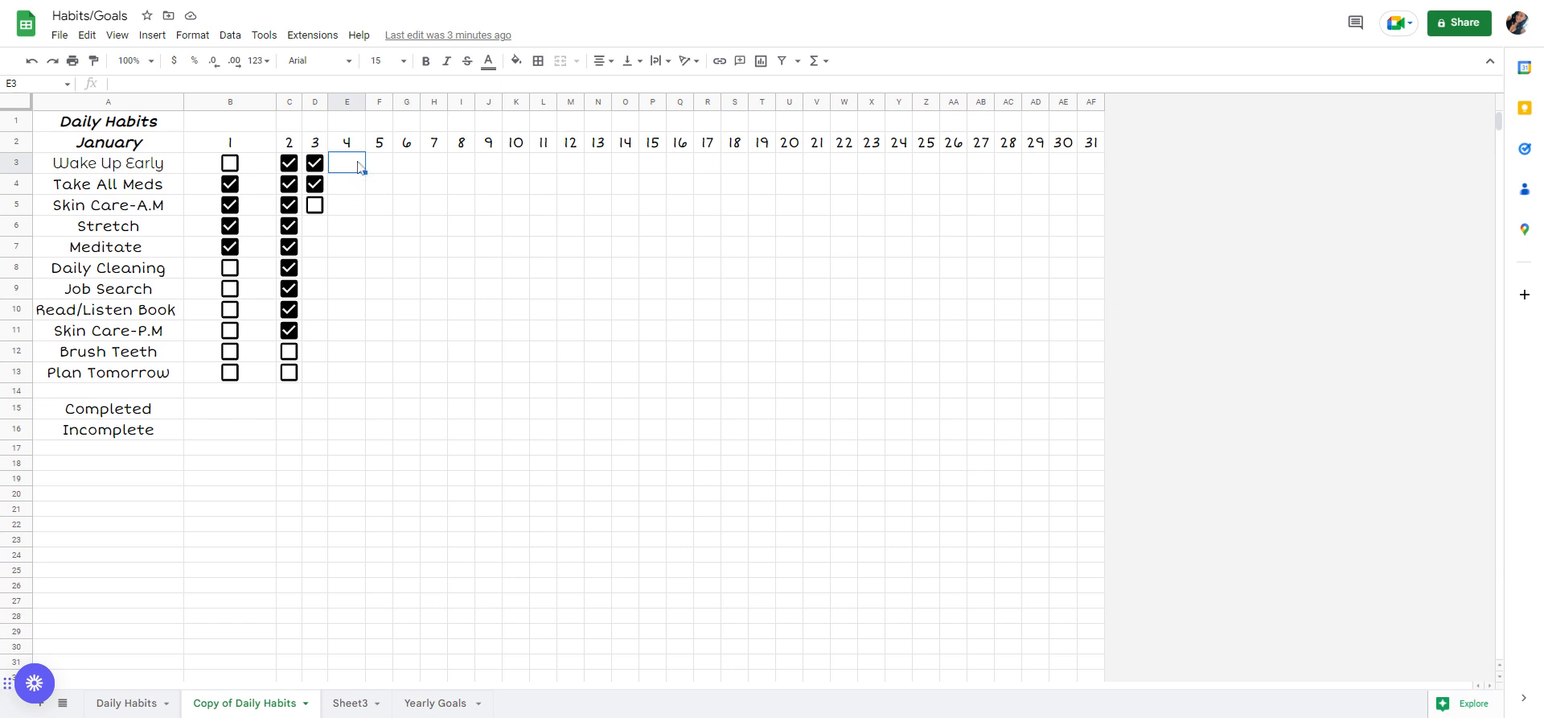
pyautogui.click(314, 227)
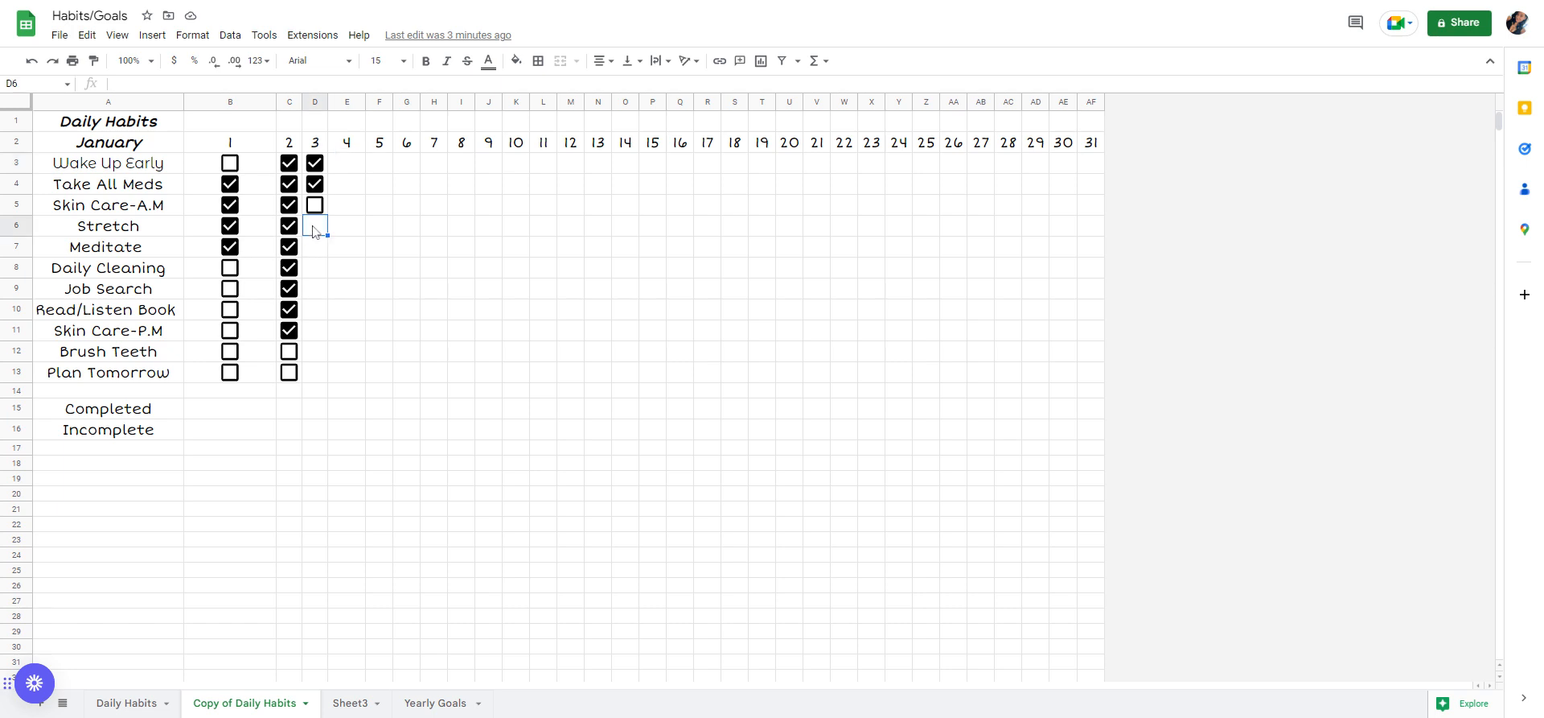
pyautogui.click(152, 36)
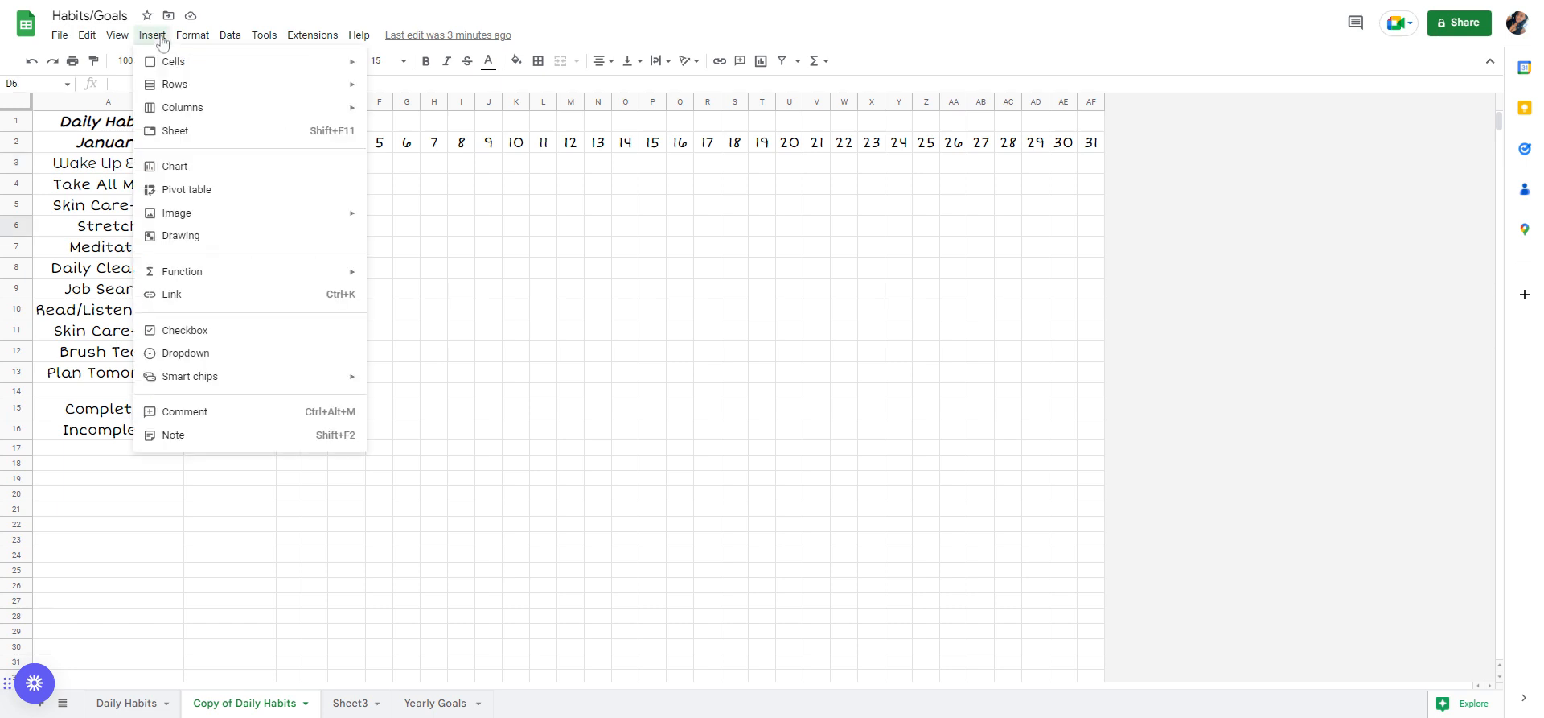
pyautogui.click(244, 331)
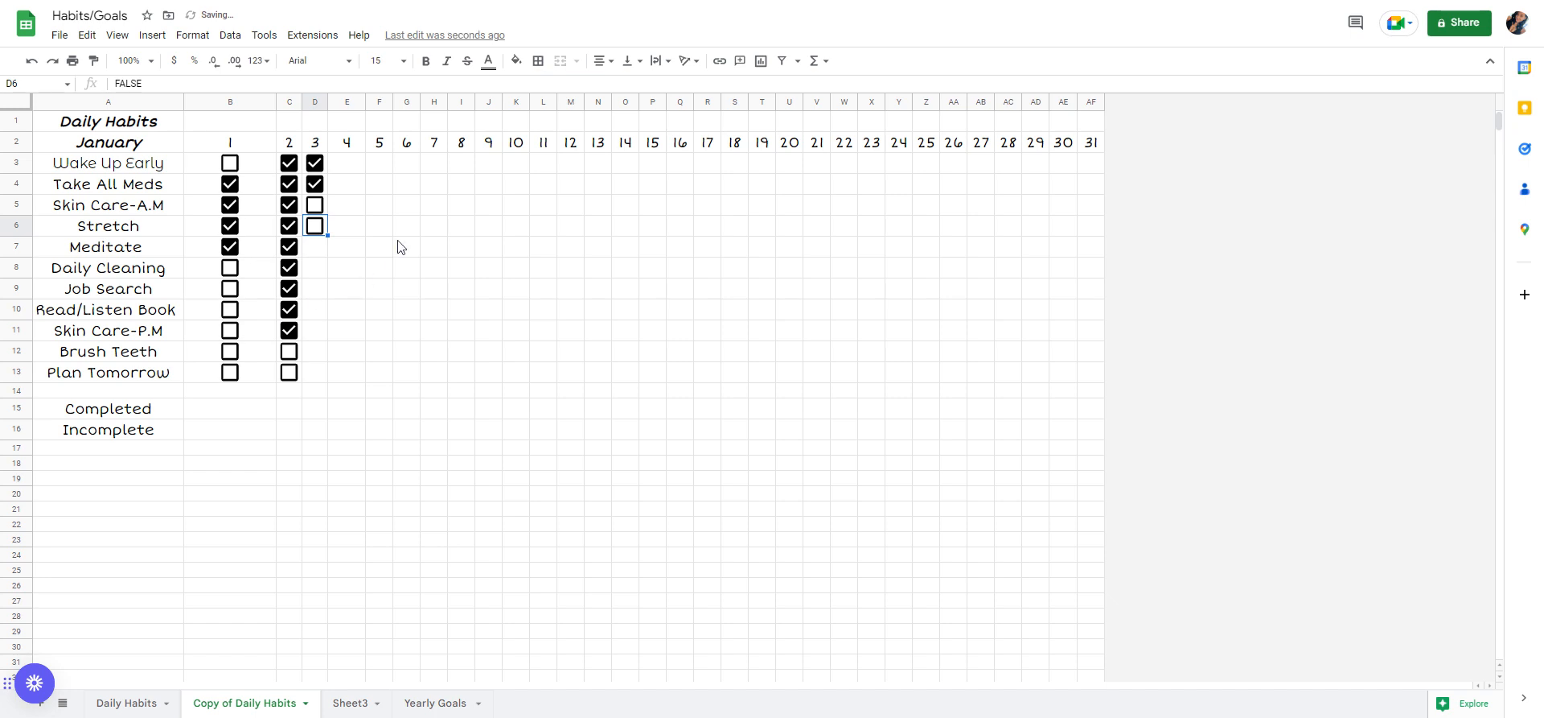
pyautogui.click(322, 229)
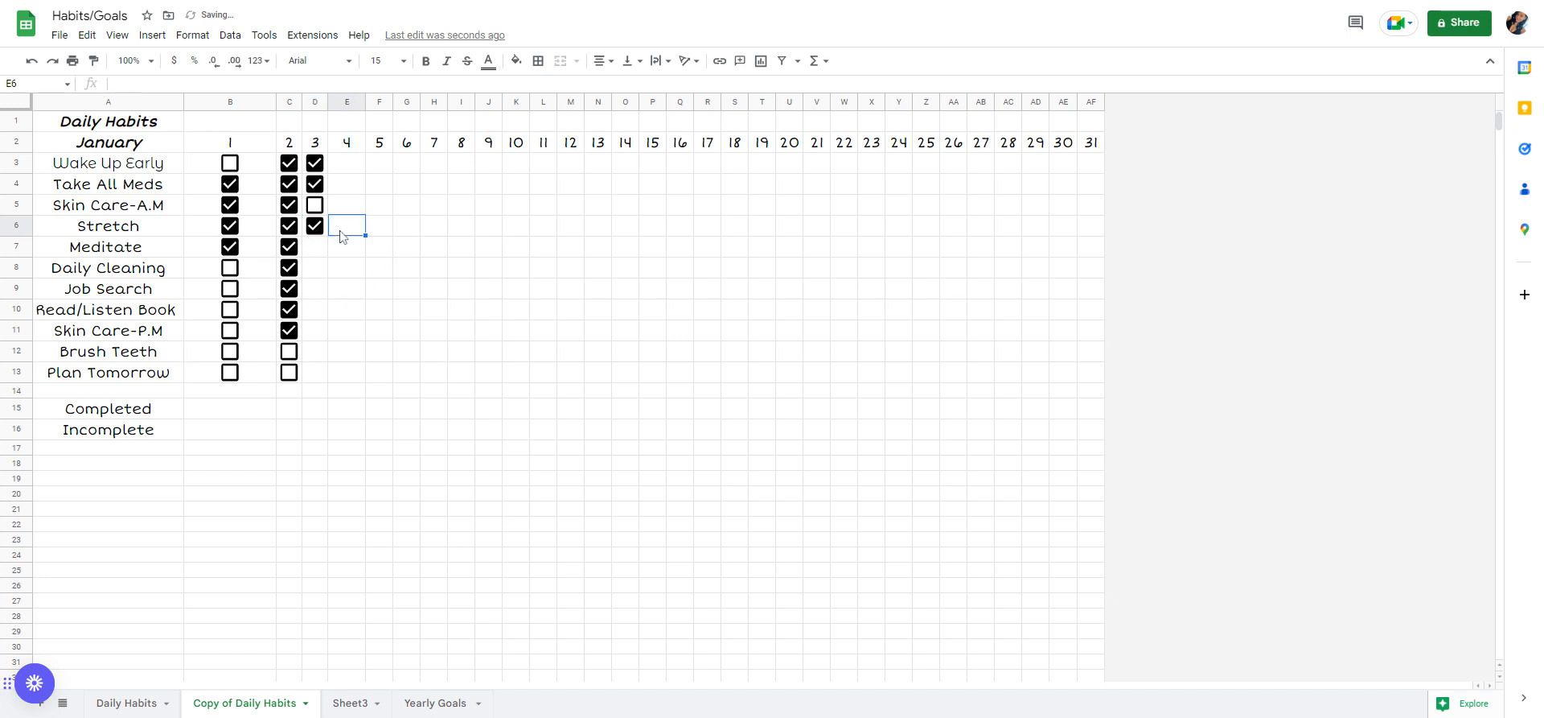
pyautogui.click(315, 232)
pyautogui.click(319, 229)
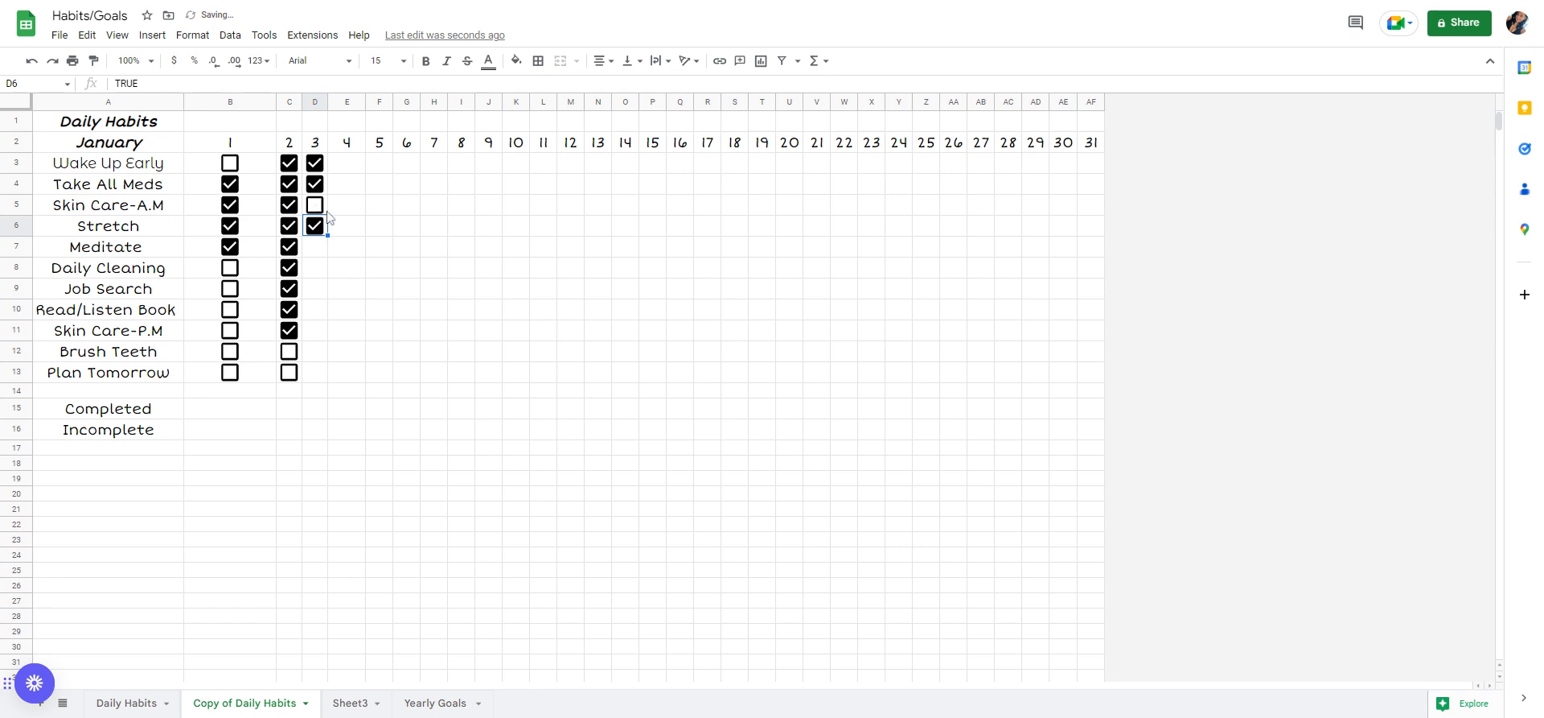
# - Fill the unticked day 3 Skin Care-A.M checkbox across to day 4 and down to the Stretch row, covering D5:E6
pyautogui.press('Up')
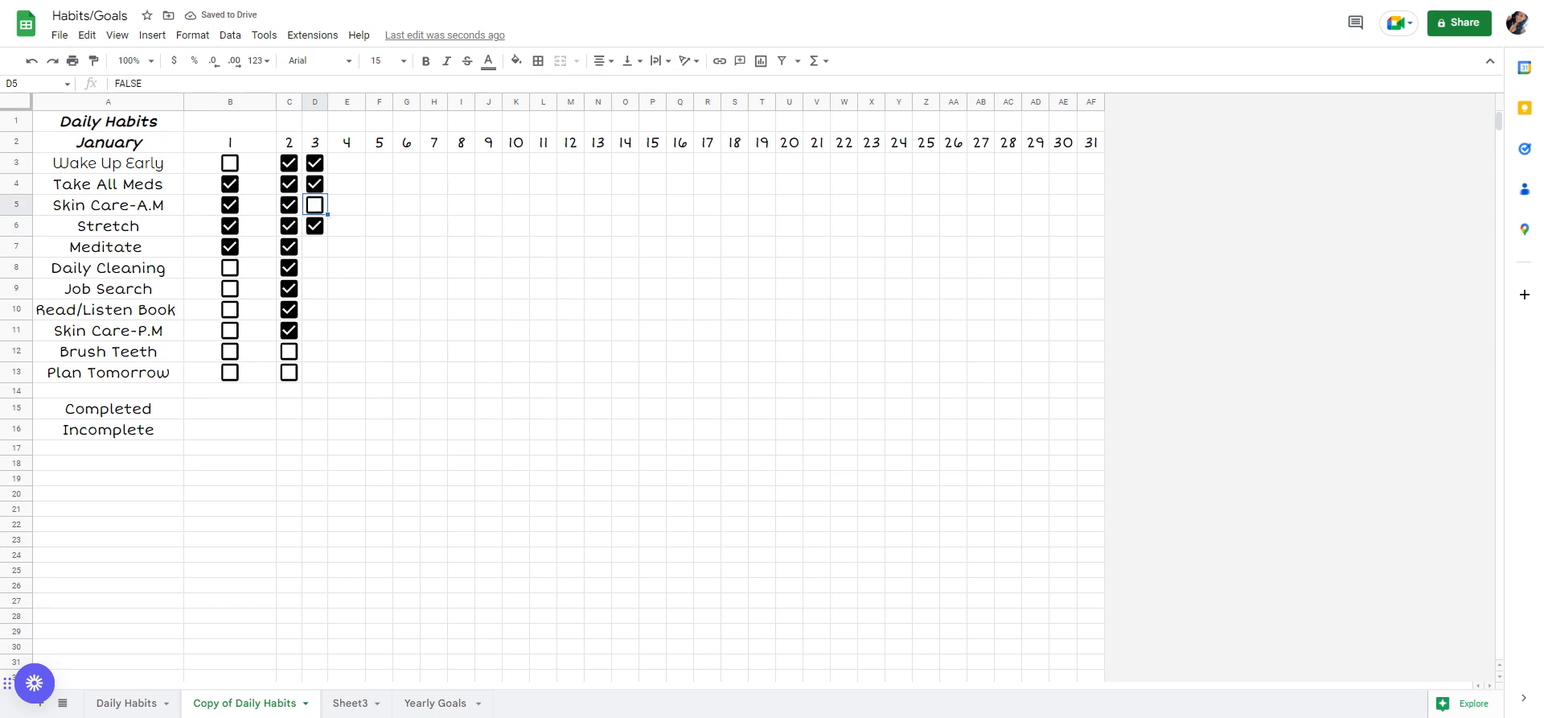
pyautogui.moveTo(327, 214)
pyautogui.mouseDown()
pyautogui.moveTo(378, 206)
pyautogui.moveTo(354, 206)
pyautogui.mouseUp()
pyautogui.moveTo(354, 206); pyautogui.dragTo(352, 243)
pyautogui.click(315, 225)
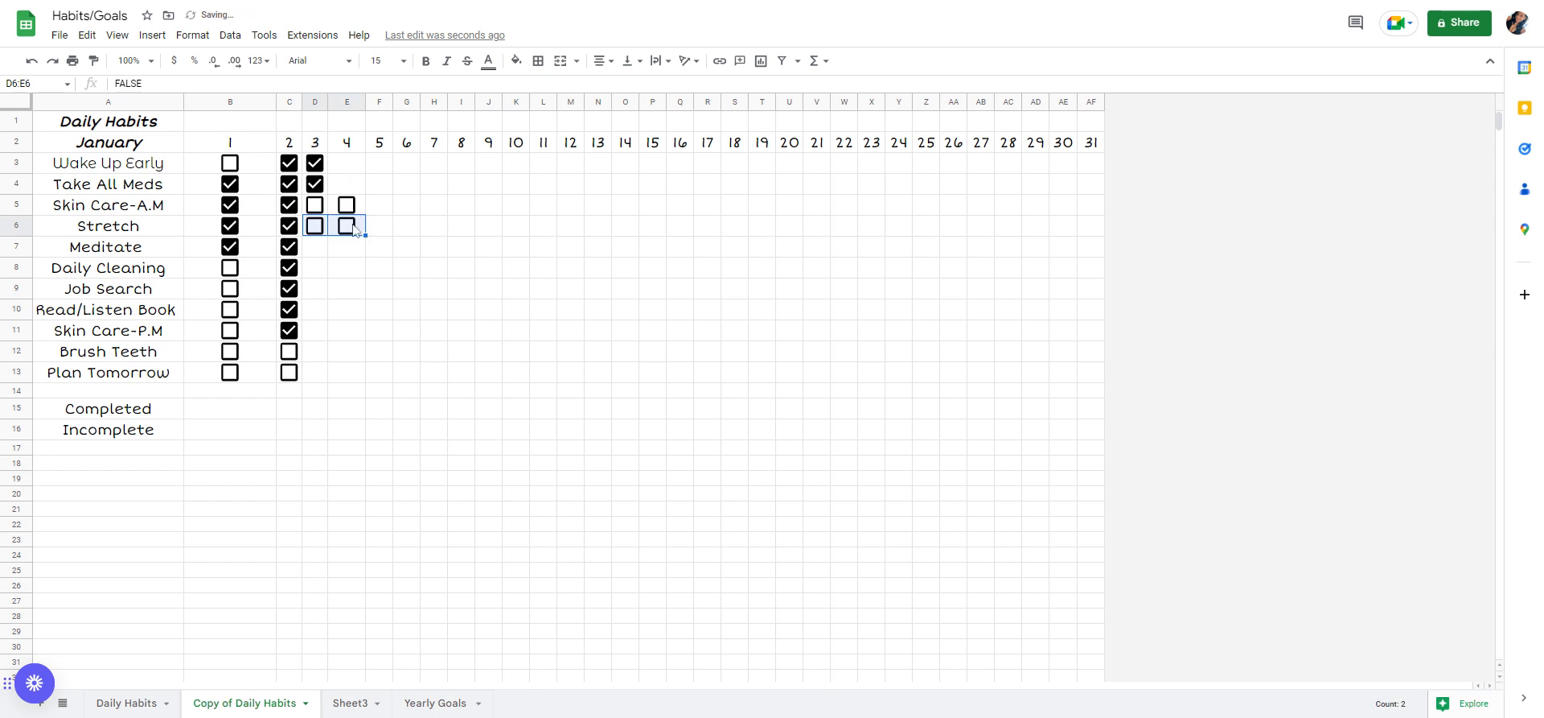
# - Tick the day 4 checkboxes for Skin Care-A.M and Stretch
pyautogui.click(353, 206)
pyautogui.press('Down')
pyautogui.press('space')
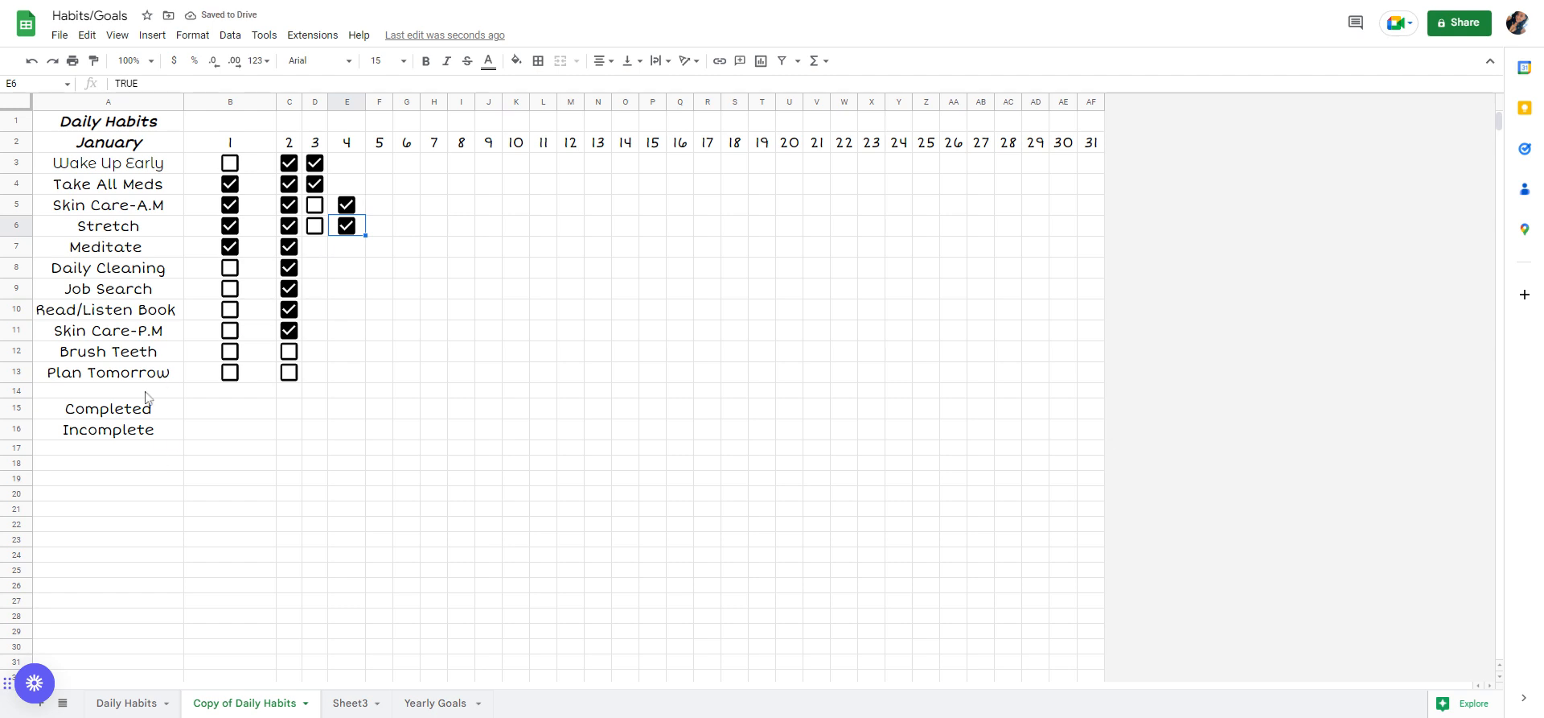
# - Count the completed day 1 habits in cell B15 with the formula =countif(B3:B13,true)
pyautogui.click(224, 410)
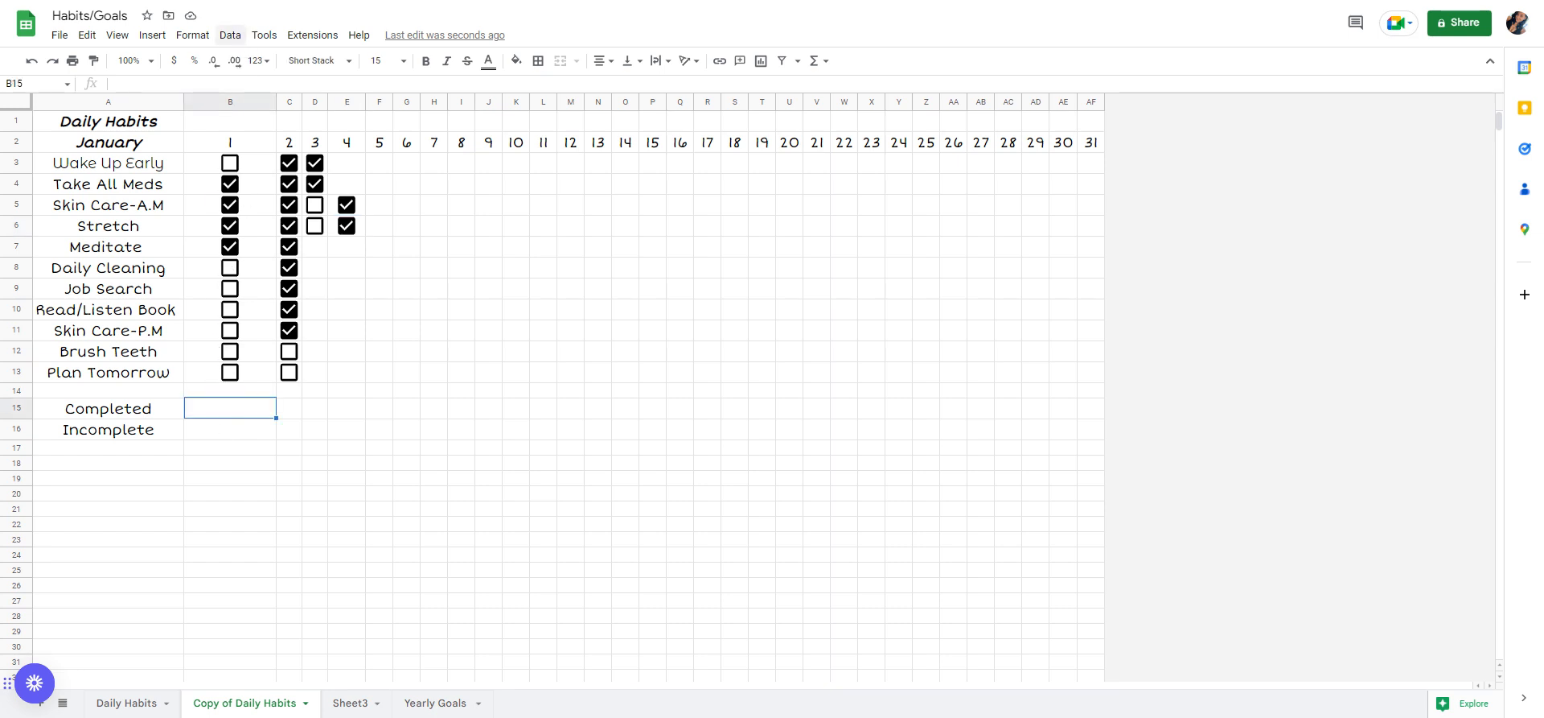
pyautogui.click(259, 166)
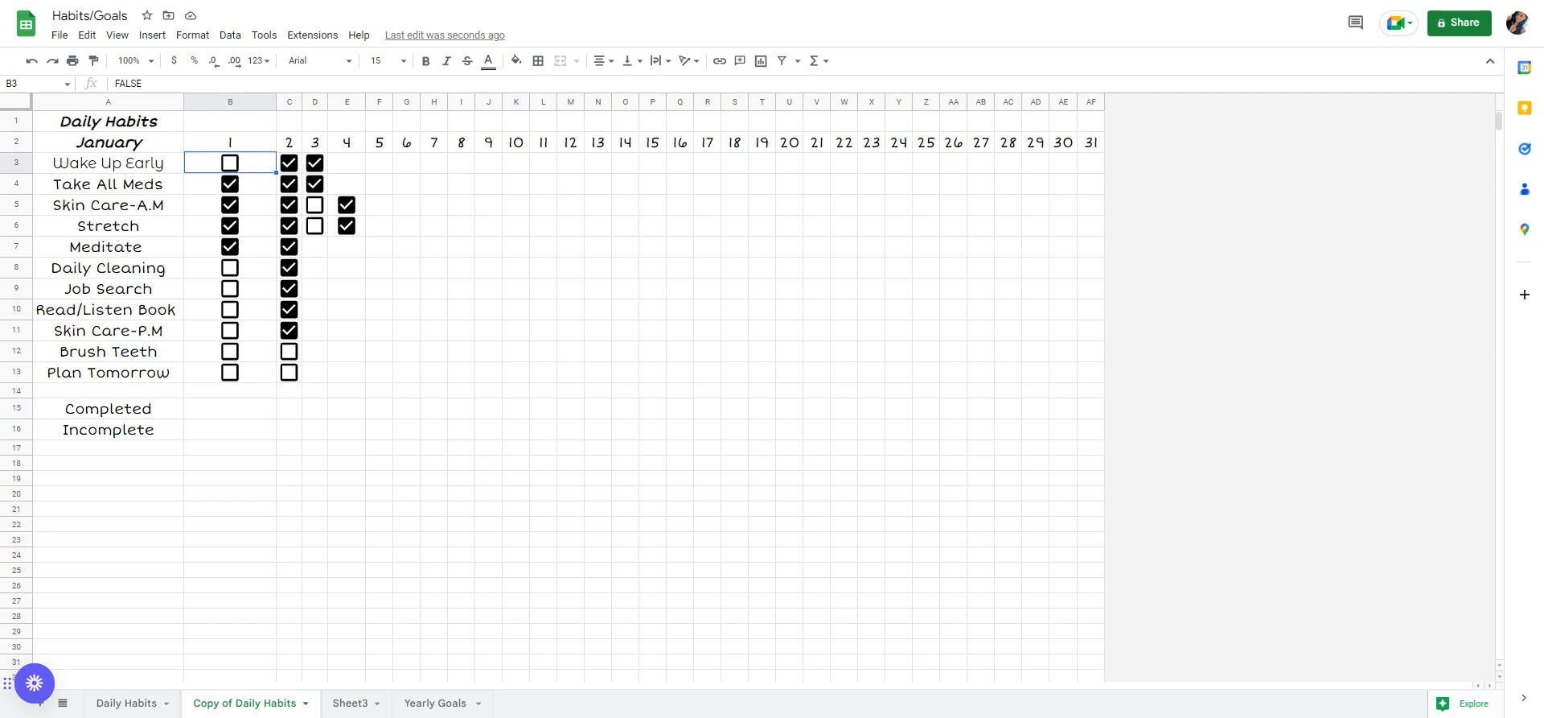
pyautogui.click(257, 183)
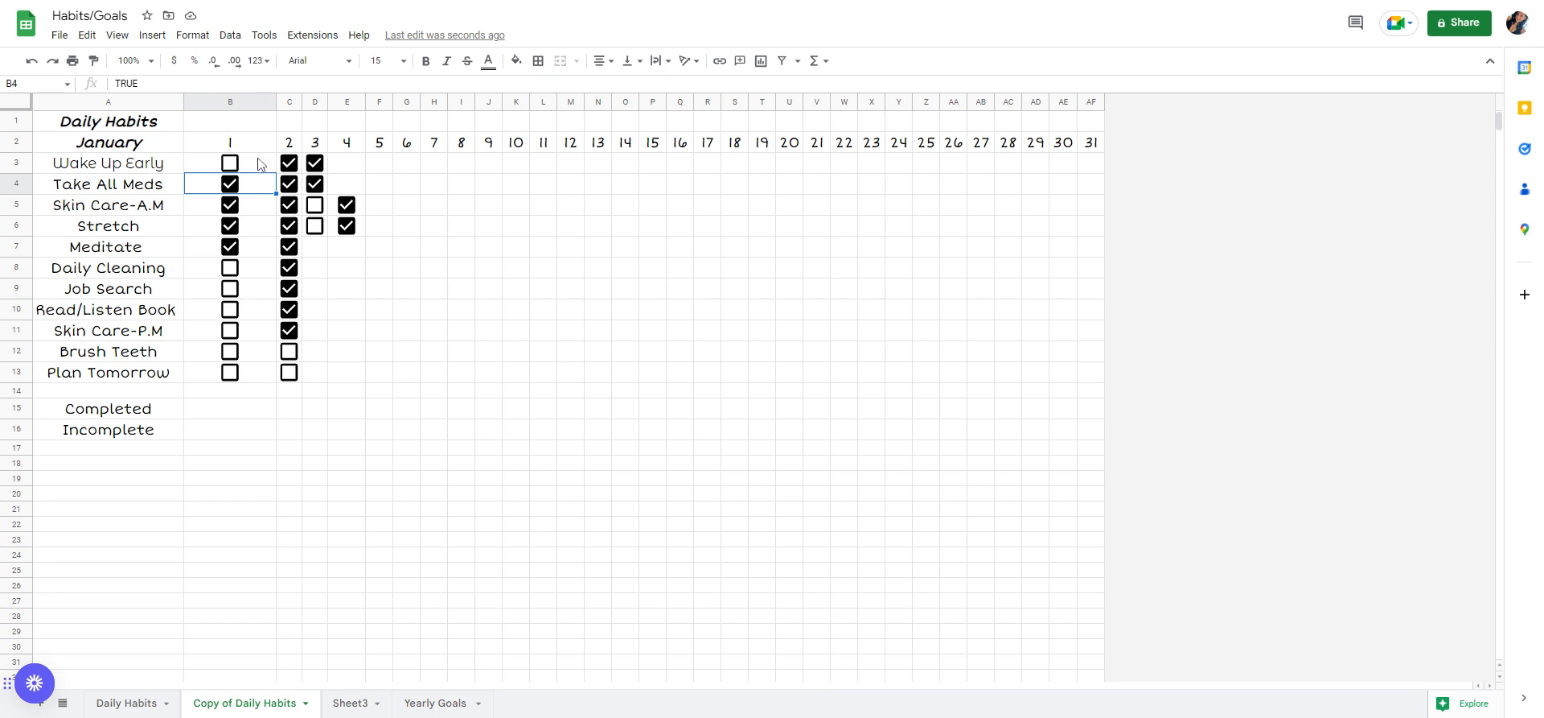
pyautogui.click(215, 413)
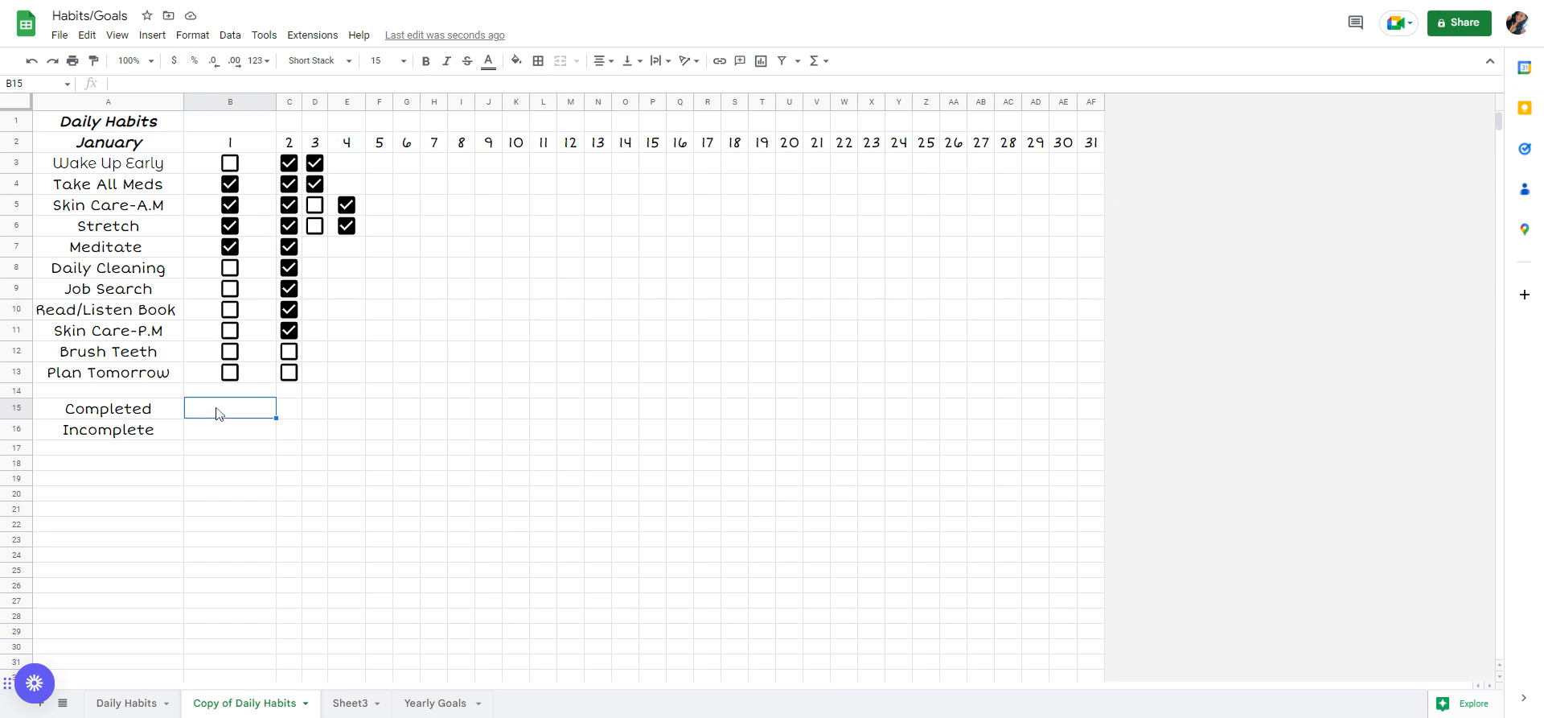
pyautogui.doubleClick(215, 414)
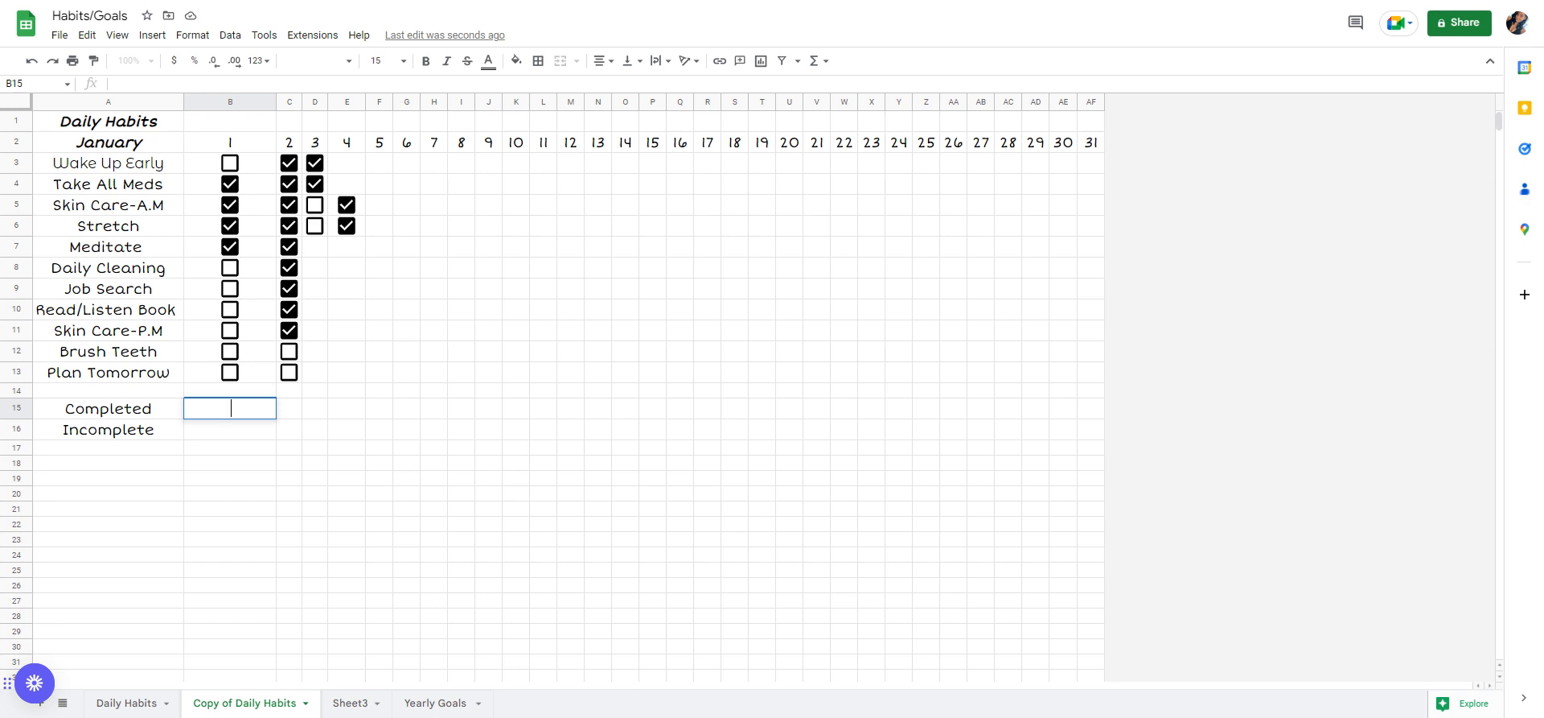
pyautogui.write('=')
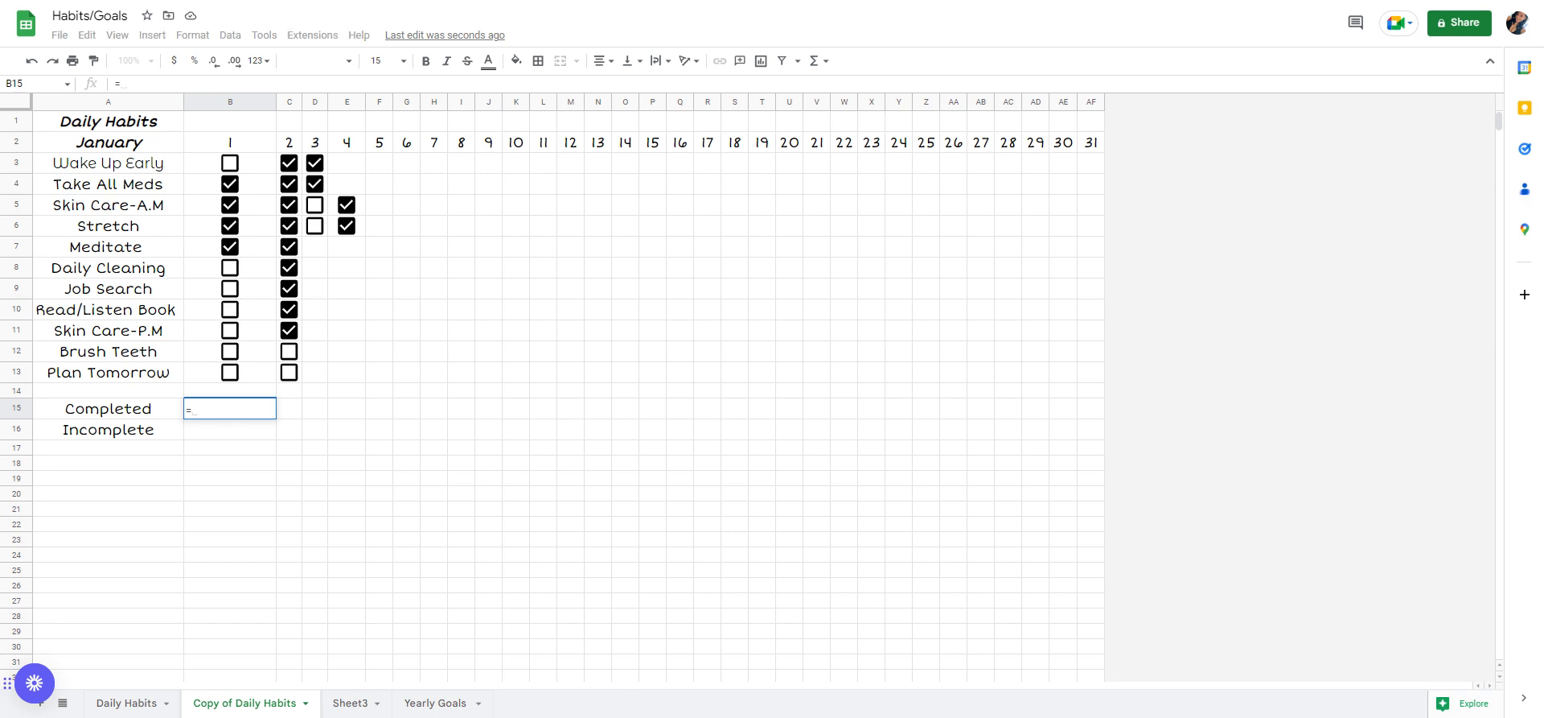
pyautogui.press('BackSpace')
pyautogui.write('c')
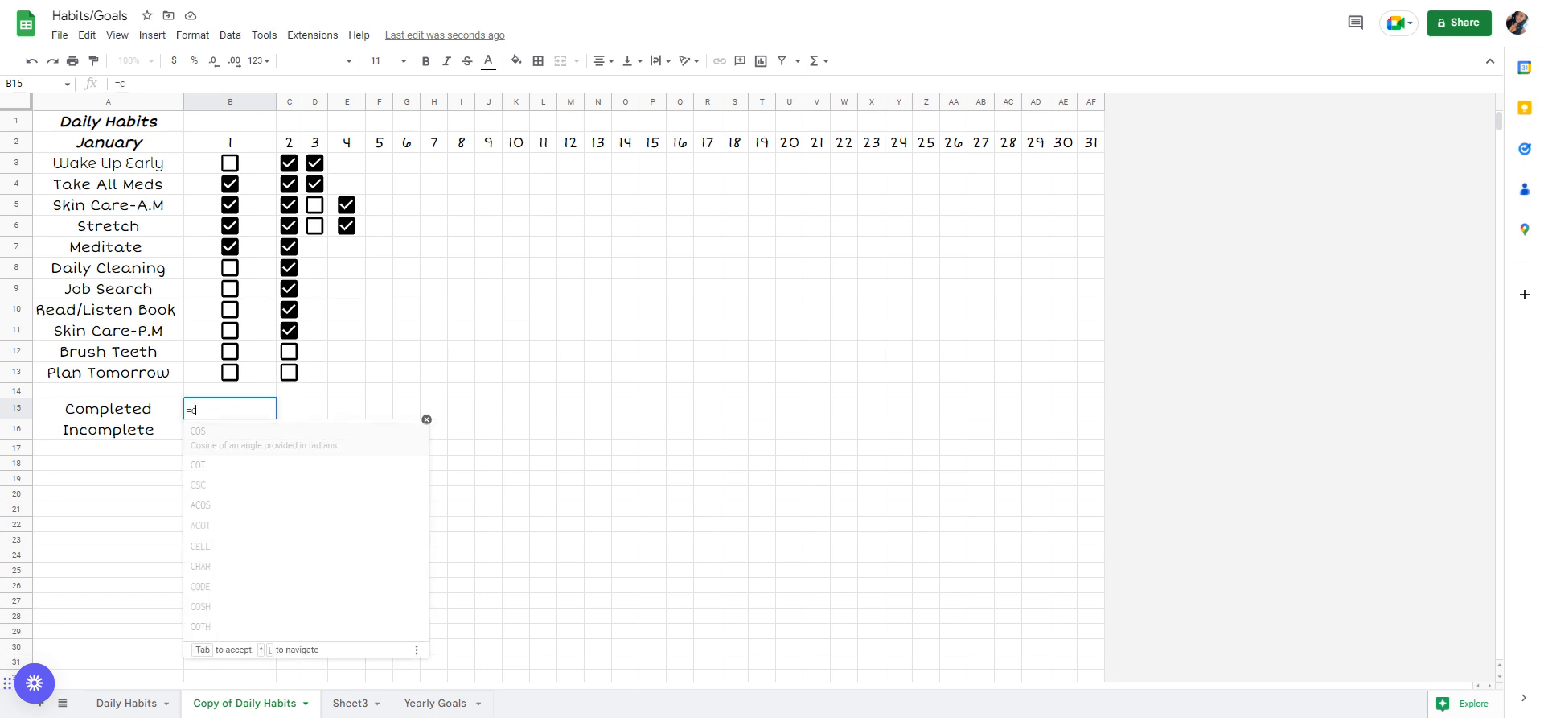
pyautogui.write('ountif')
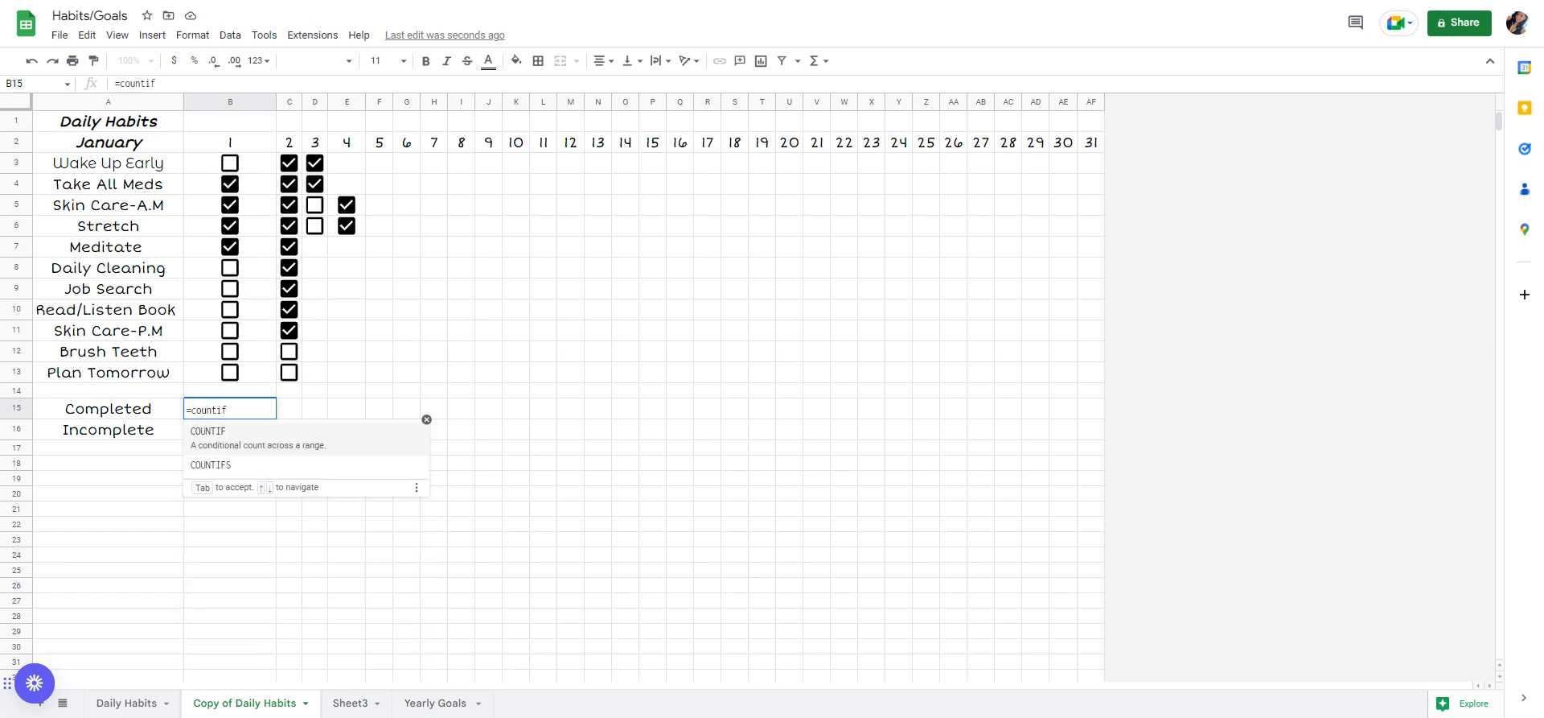
pyautogui.write('(')
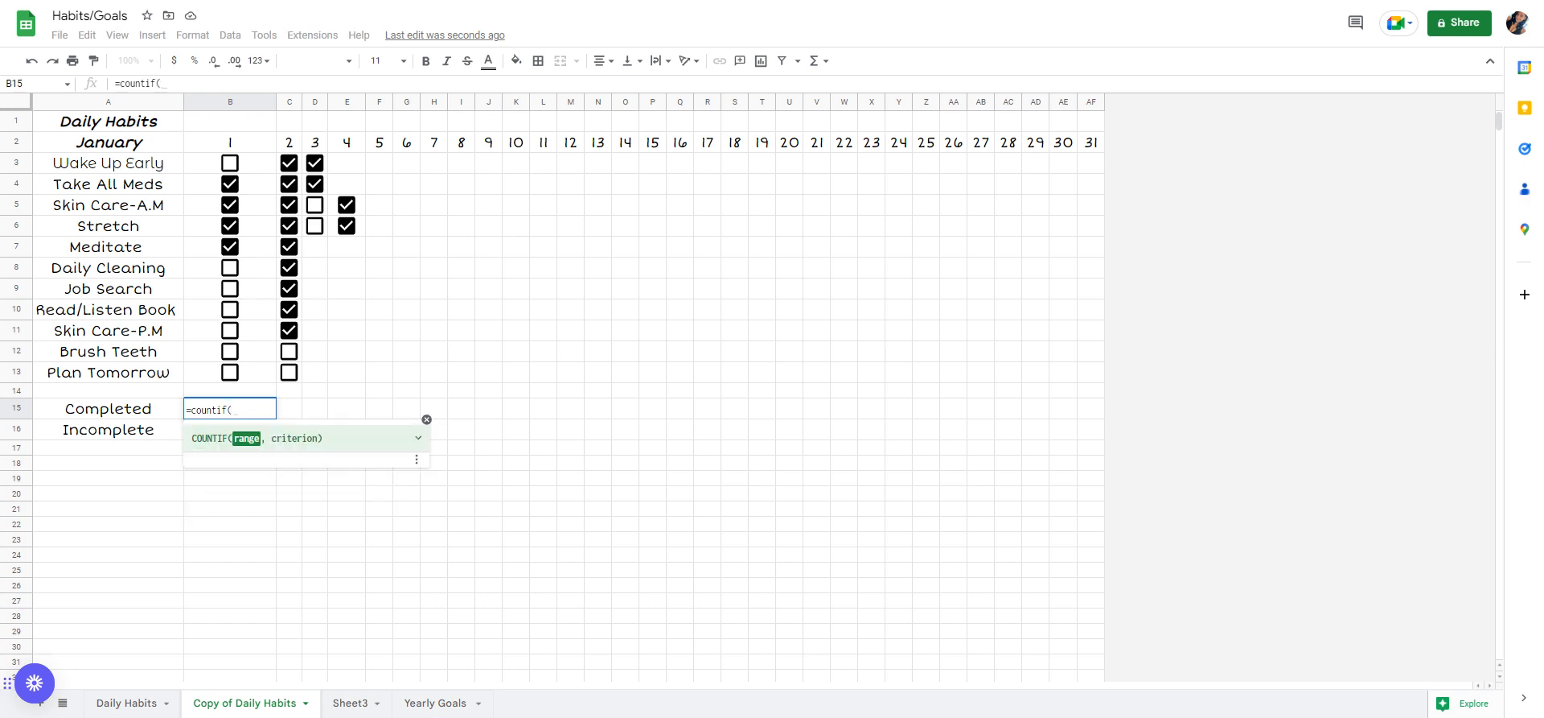
pyautogui.click(202, 164)
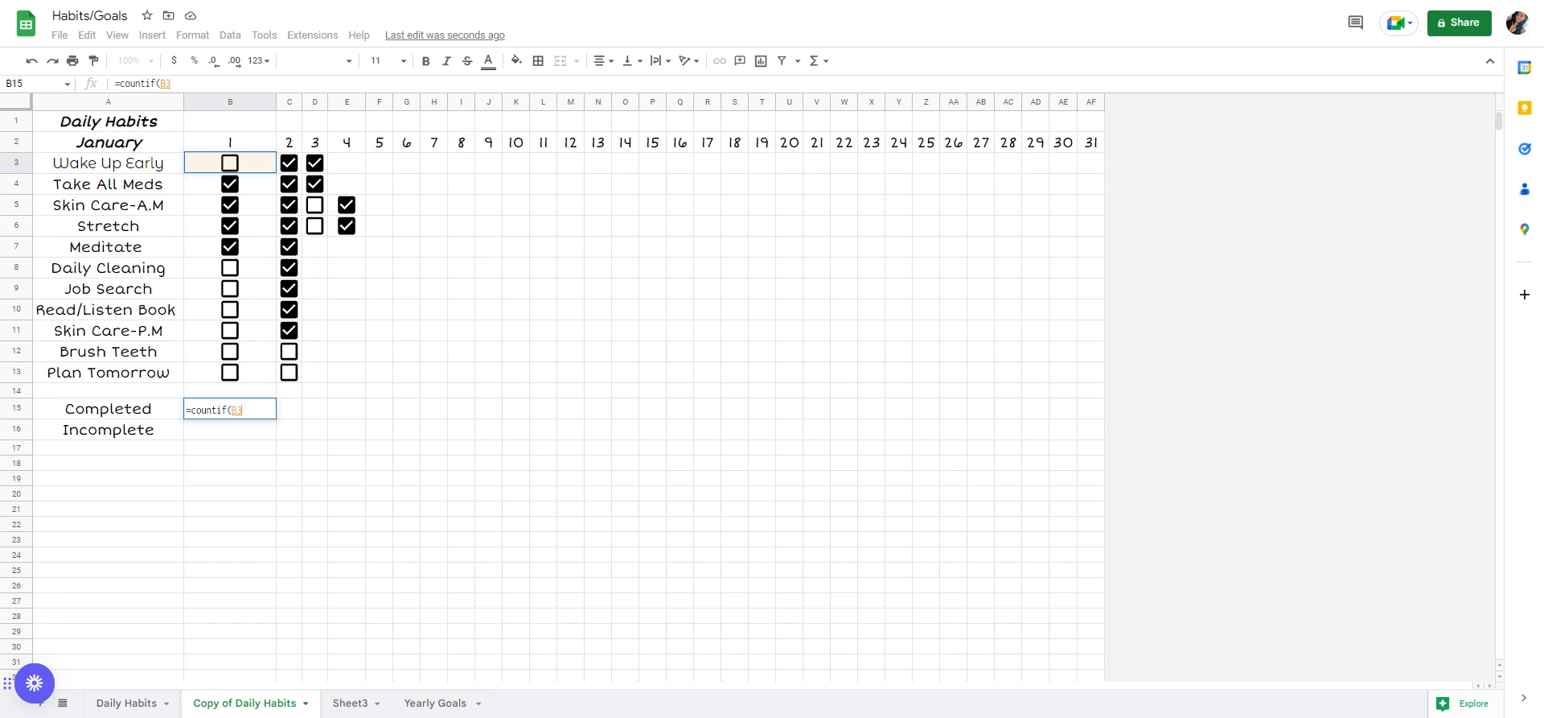
pyautogui.moveTo(230, 162); pyautogui.dragTo(193, 376)
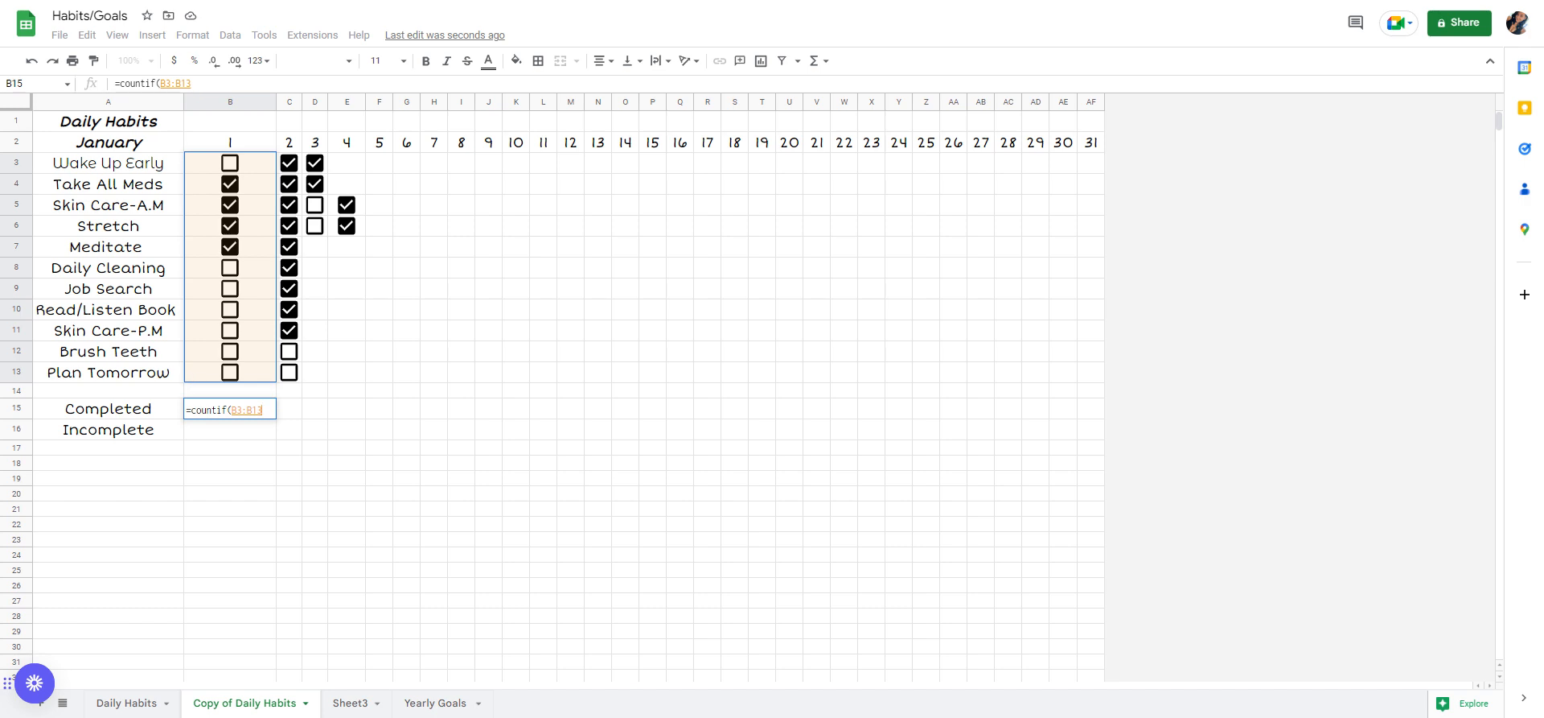
pyautogui.write(',')
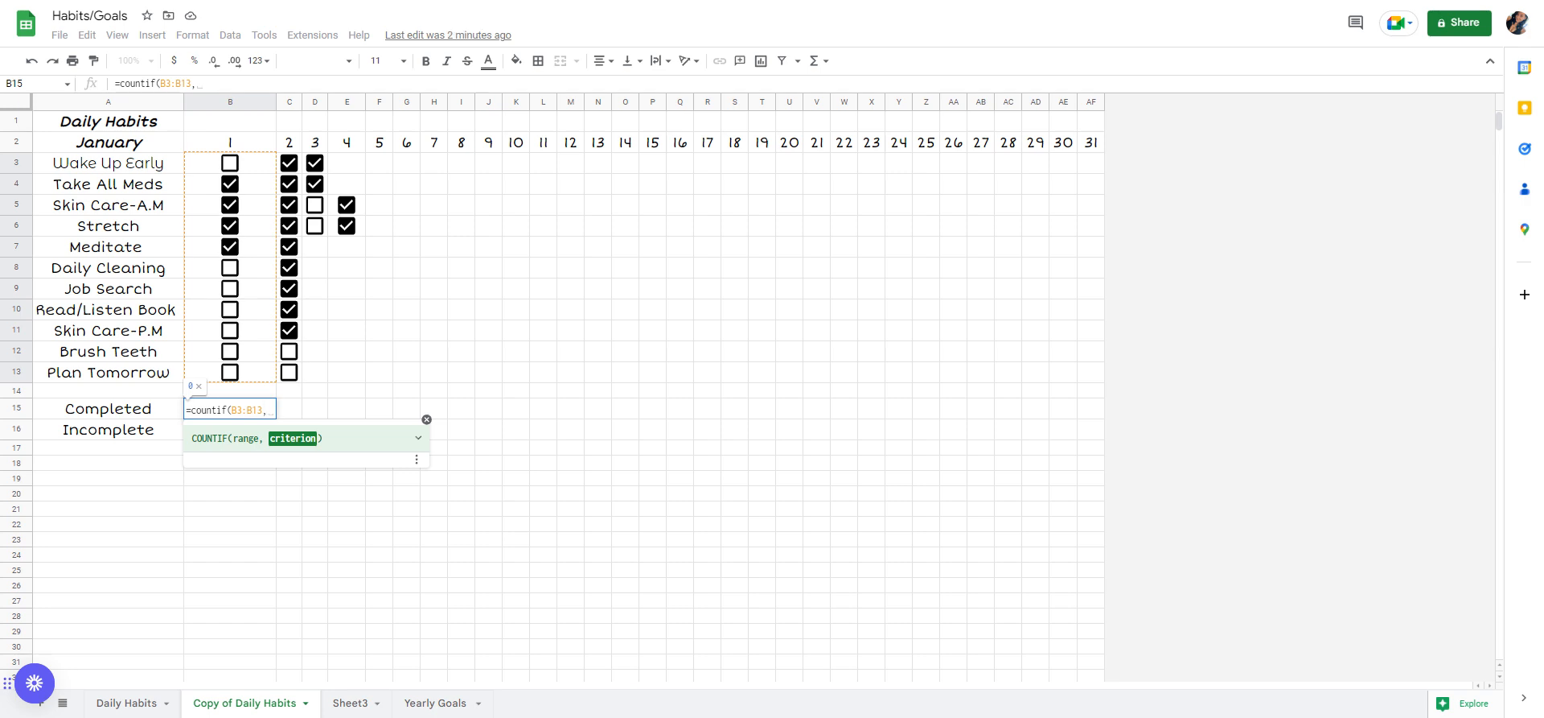
pyautogui.write('true')
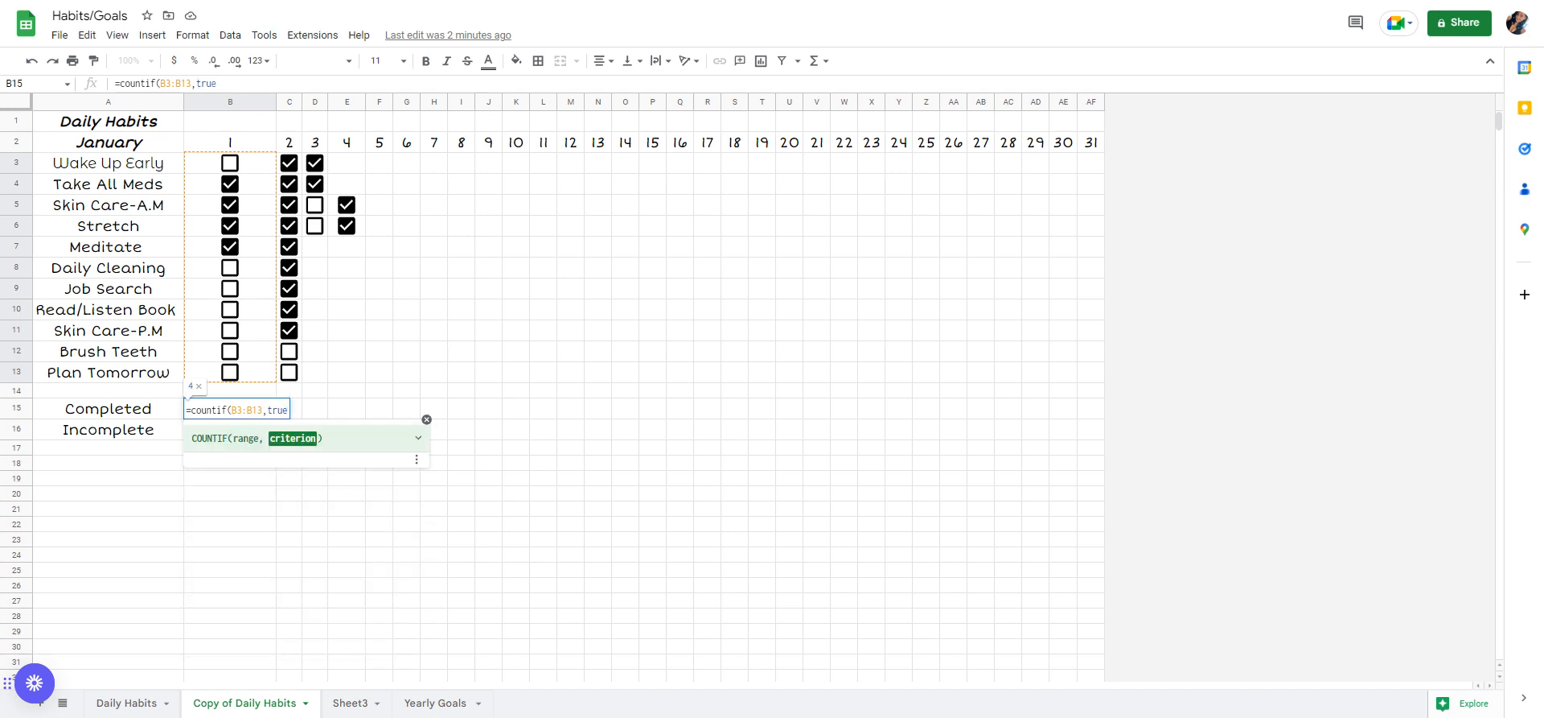
pyautogui.write(')')
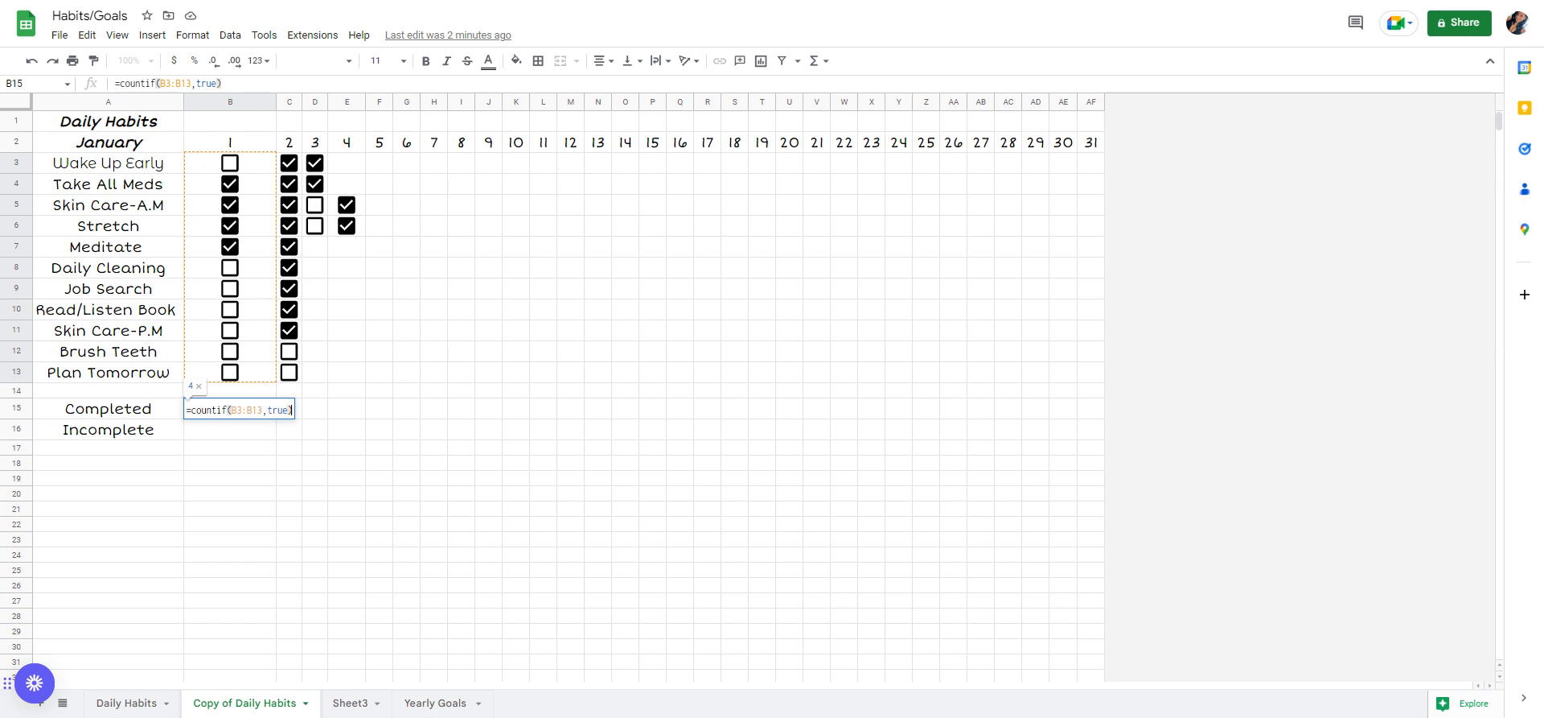
pyautogui.press('Return')
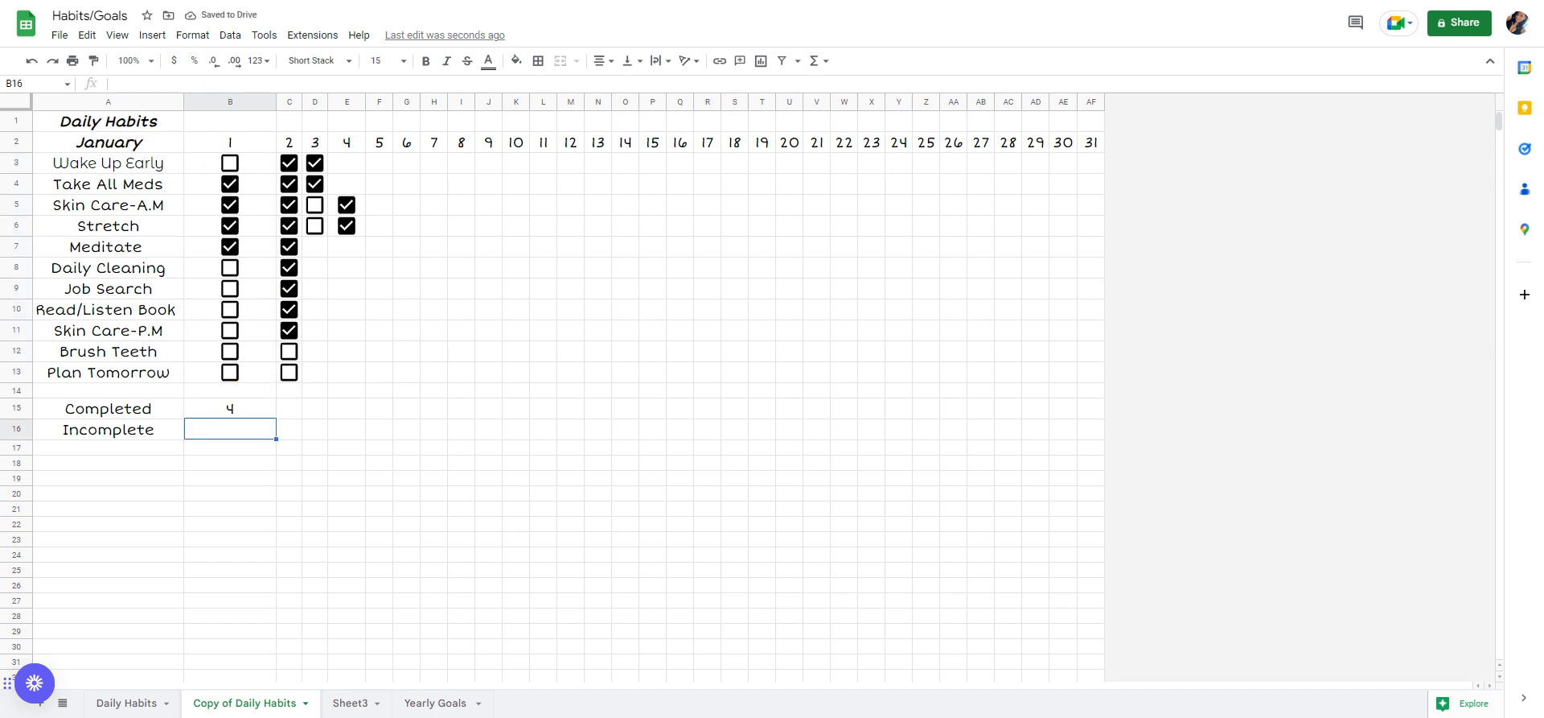
# - Tick the day 1 checkbox for Wake Up Early
pyautogui.click(249, 163)
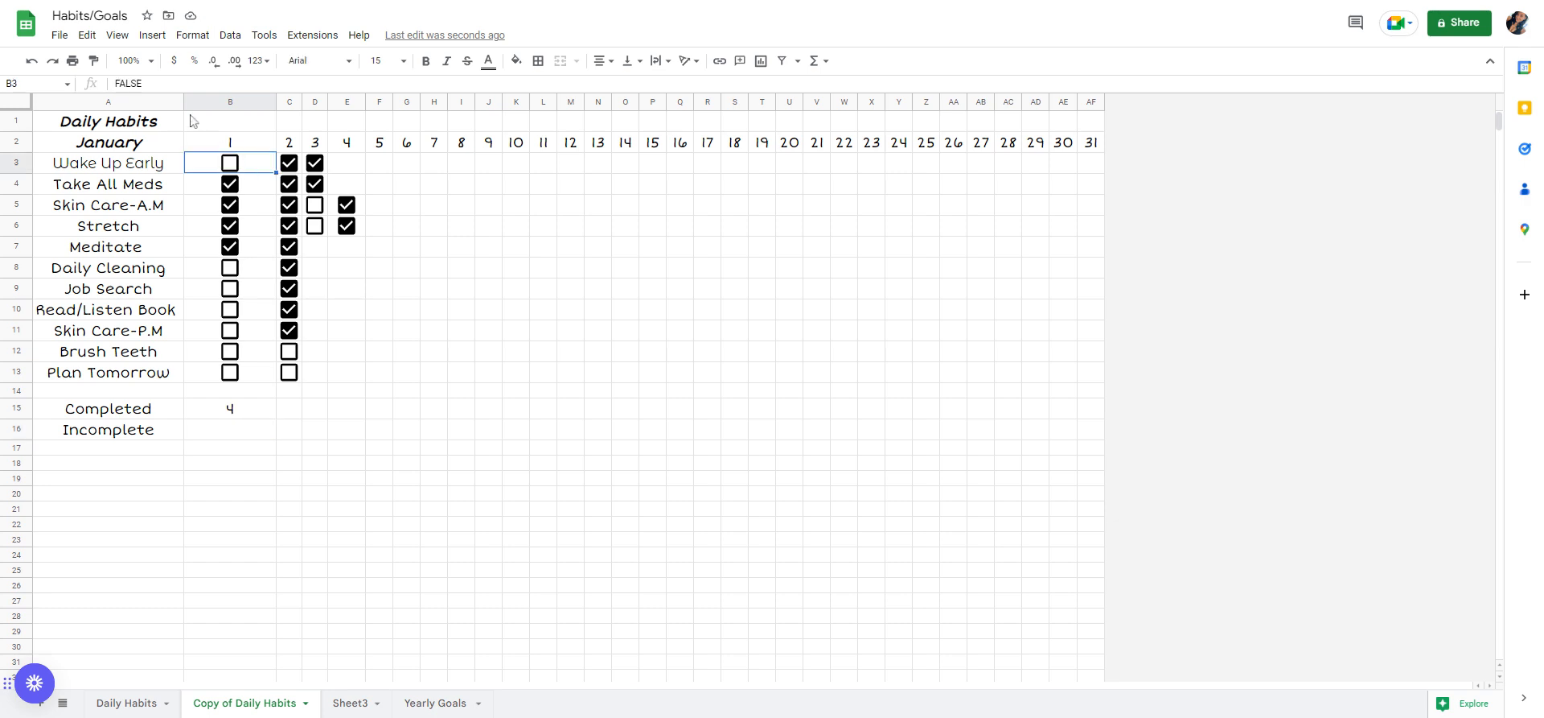
pyautogui.click(255, 188)
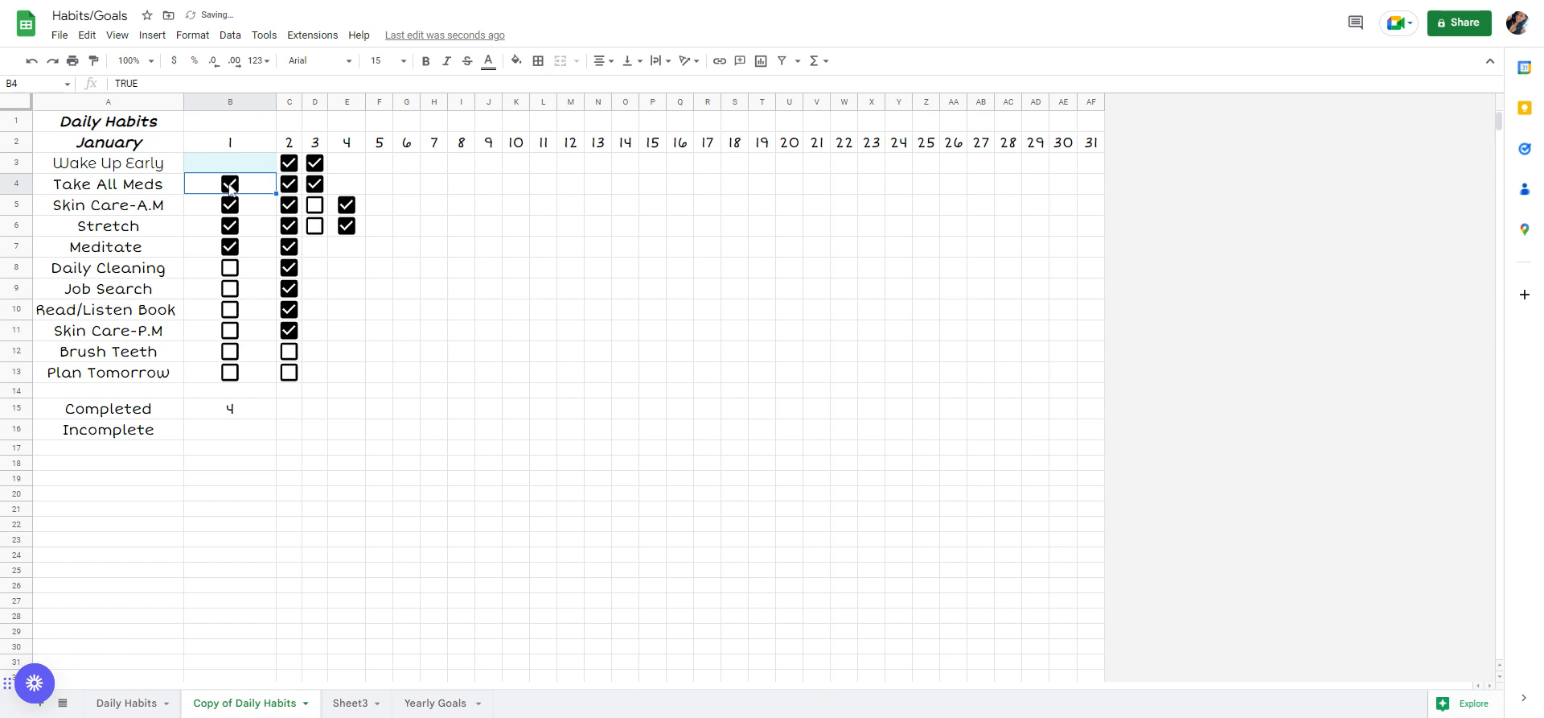
pyautogui.click(230, 184)
pyautogui.click(232, 168)
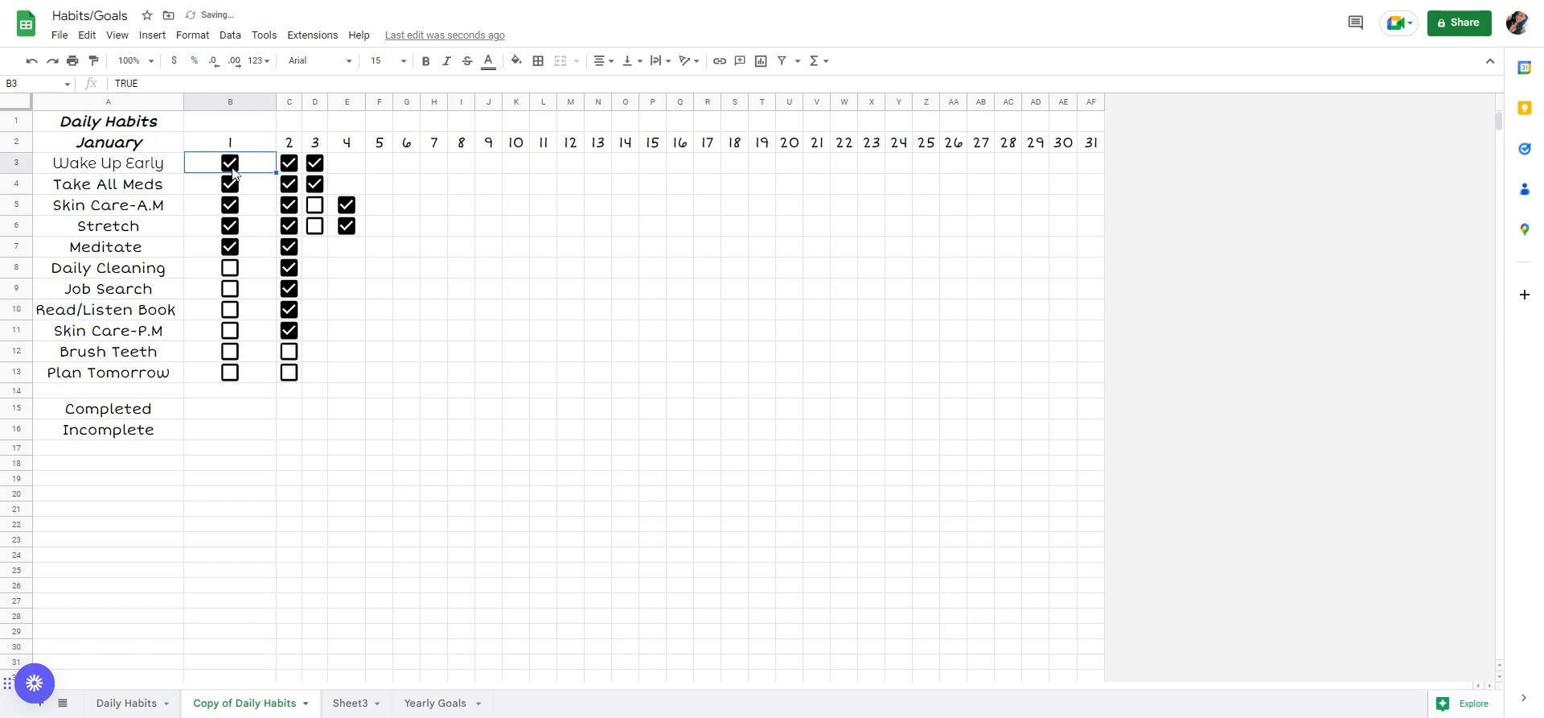
# - Try to restore the lost day 1 count formula by redoing the last changes, including with cell B16 selected
pyautogui.click(52, 62)
pyautogui.click(53, 63)
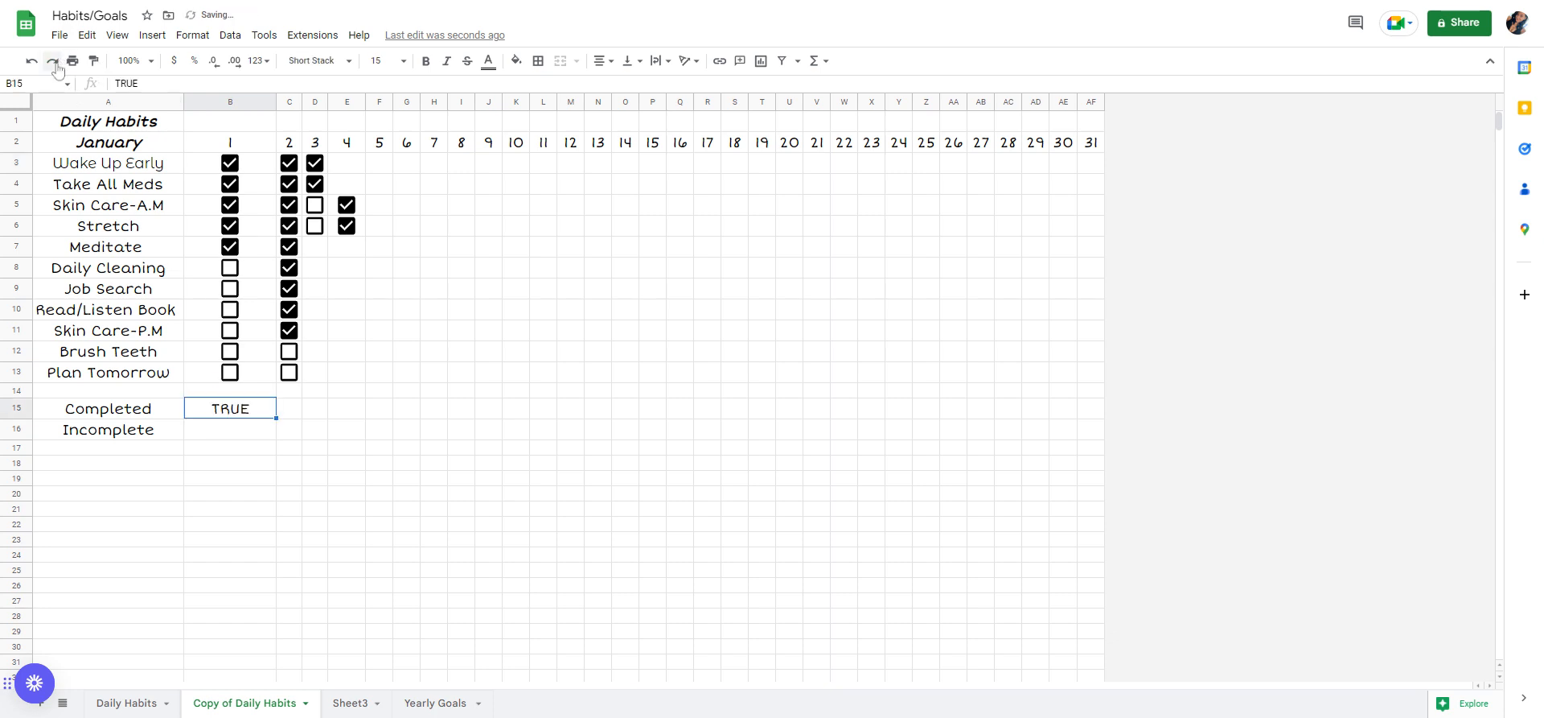
pyautogui.click(233, 434)
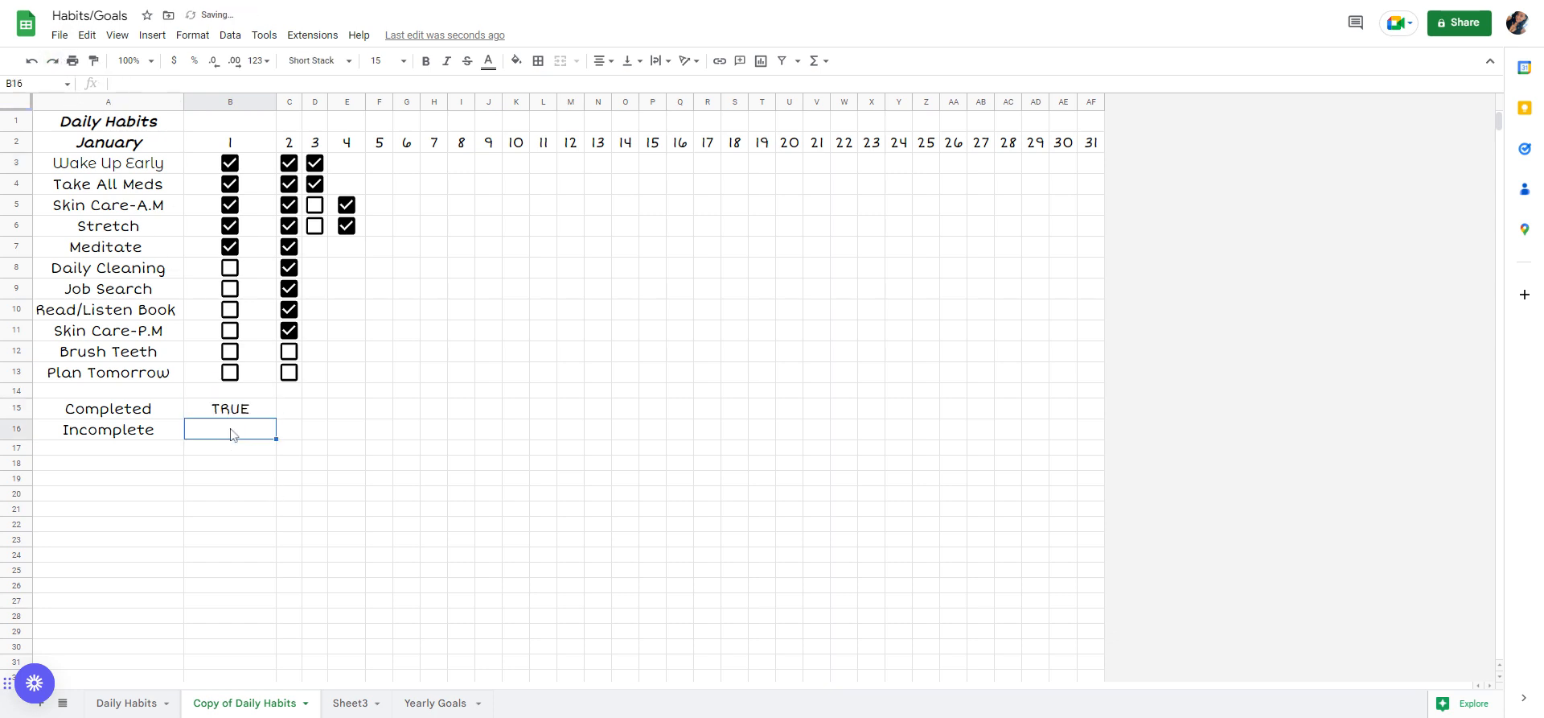
pyautogui.click(53, 63)
# - Replace the value in cell B15 with the formula =countif(B3:B13,true) to count the completed day 1 habits
pyautogui.click(226, 393)
pyautogui.click(226, 412)
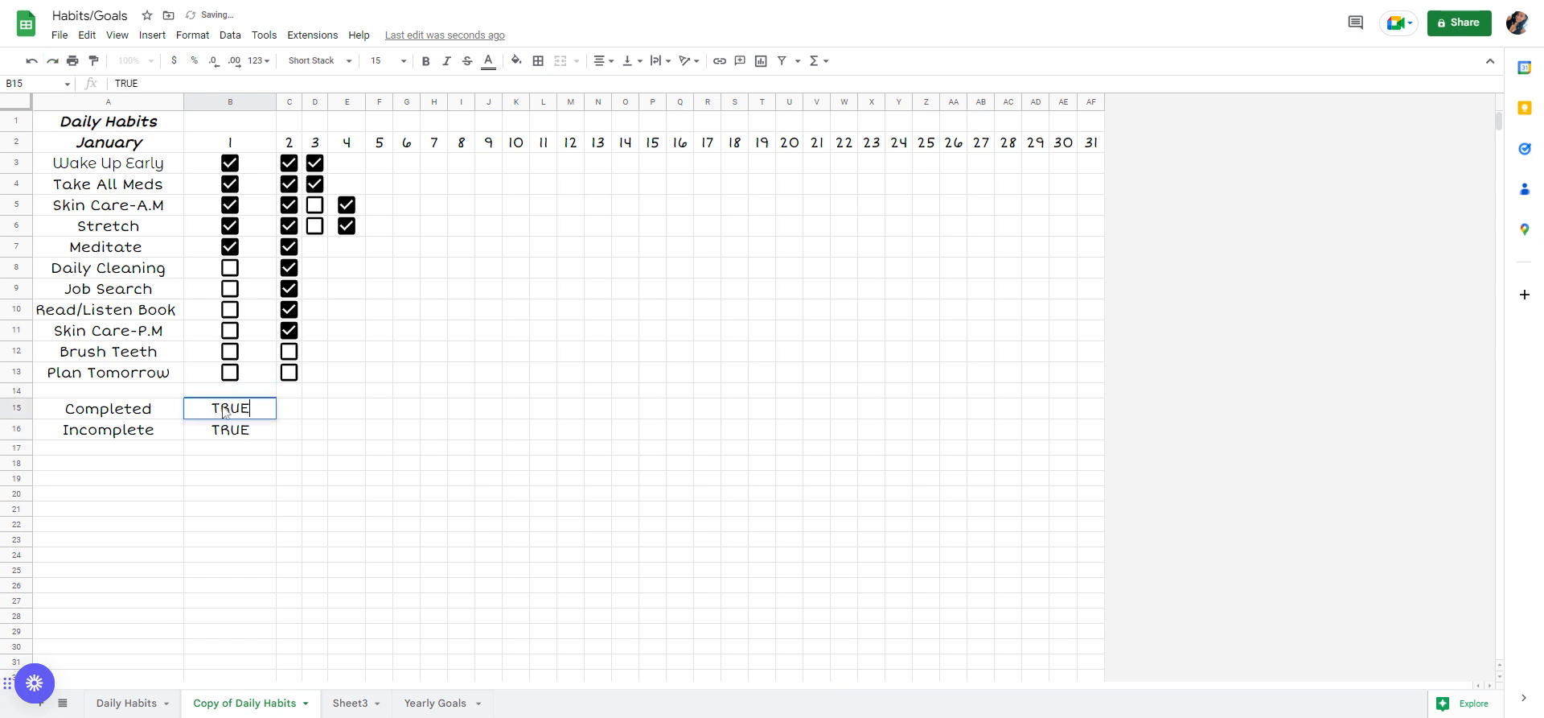
pyautogui.doubleClick(226, 411)
pyautogui.doubleClick(226, 409)
pyautogui.press('BackSpace')
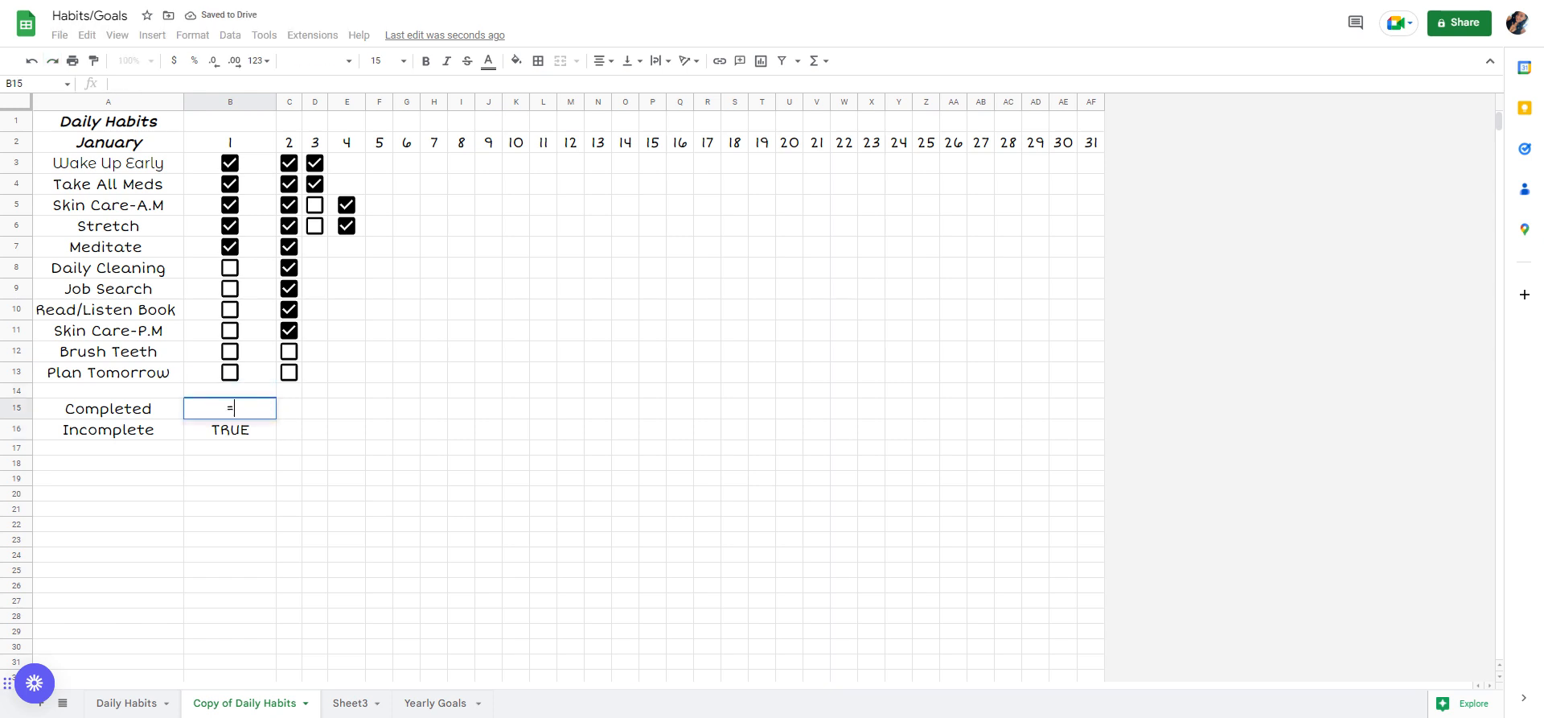
pyautogui.write('=countif(')
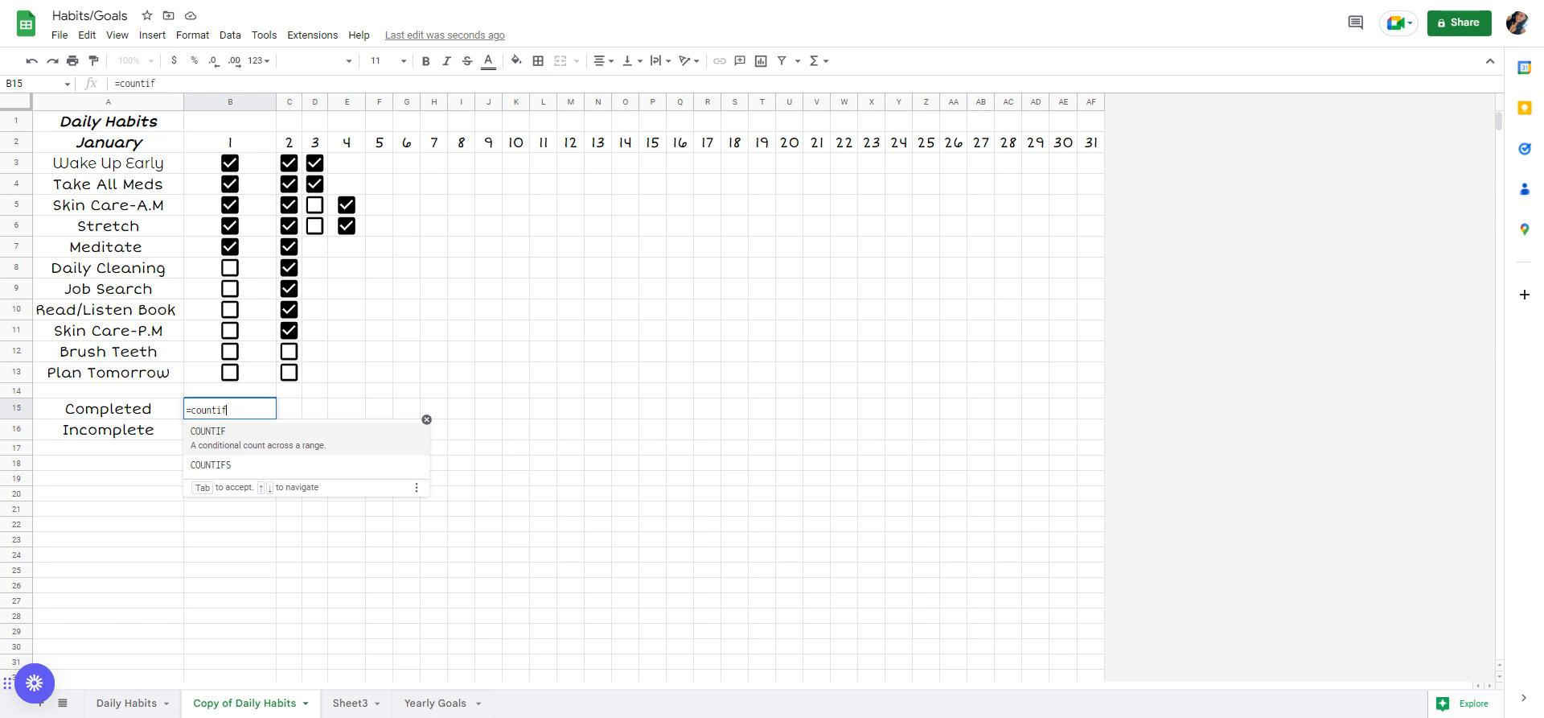
pyautogui.click(266, 167)
pyautogui.moveTo(265, 167); pyautogui.dragTo(260, 372)
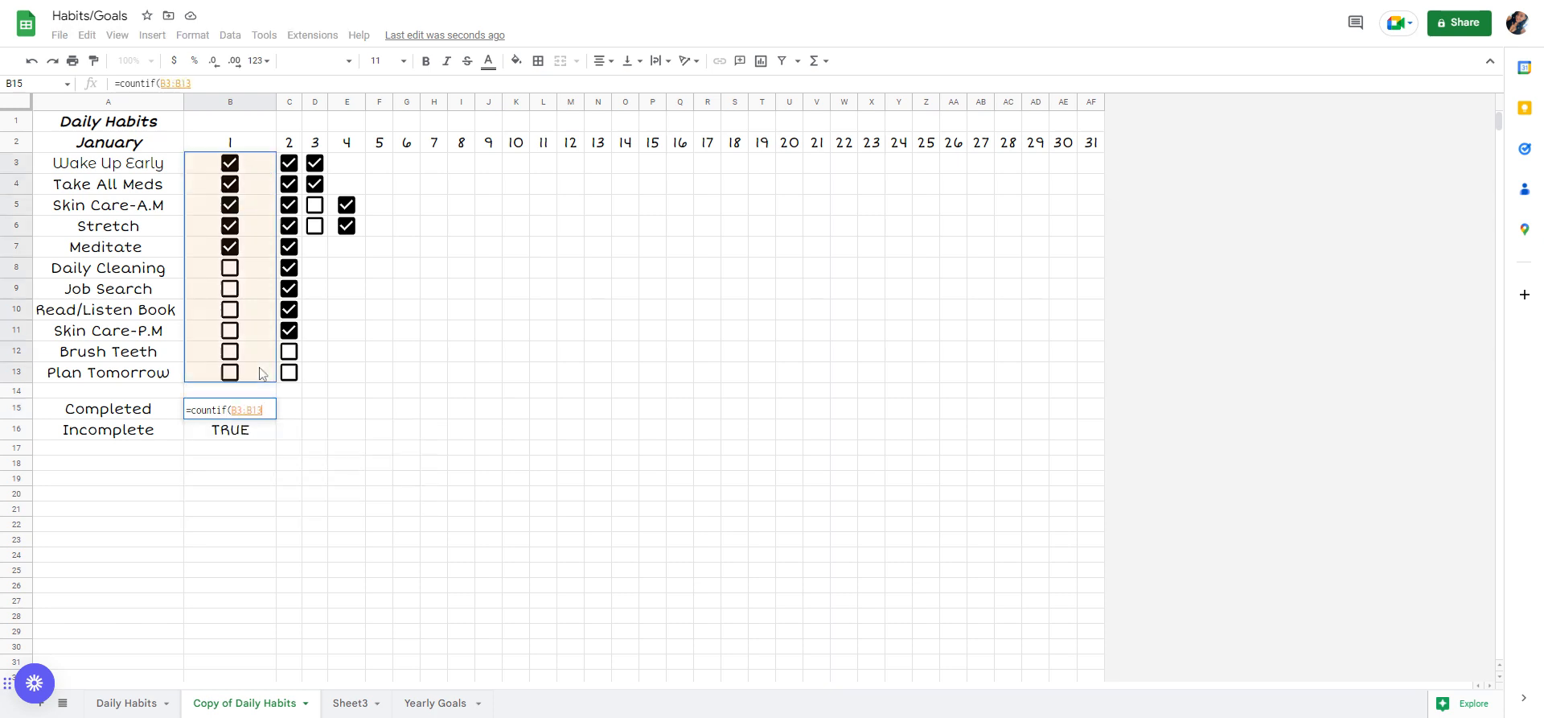
pyautogui.write(',t')
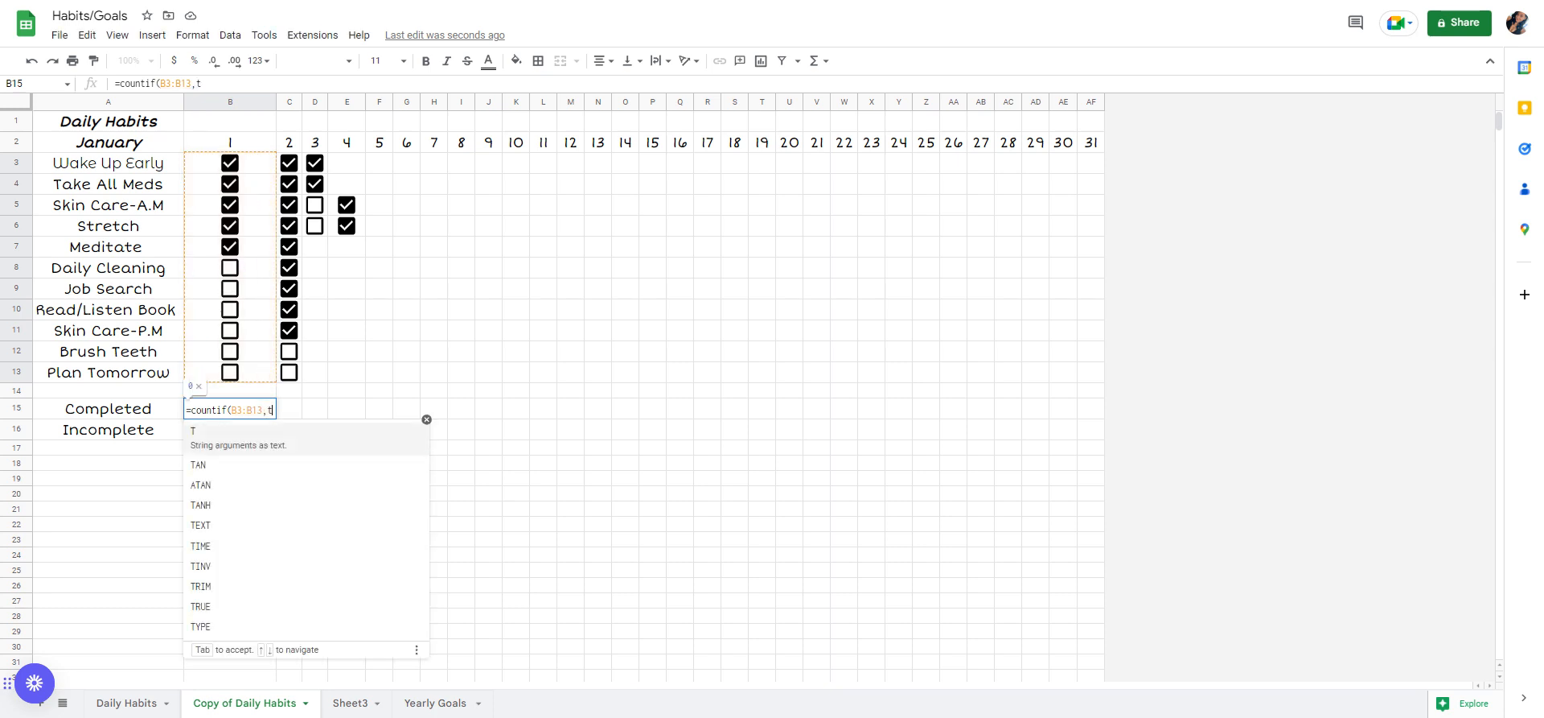
pyautogui.write('rue)')
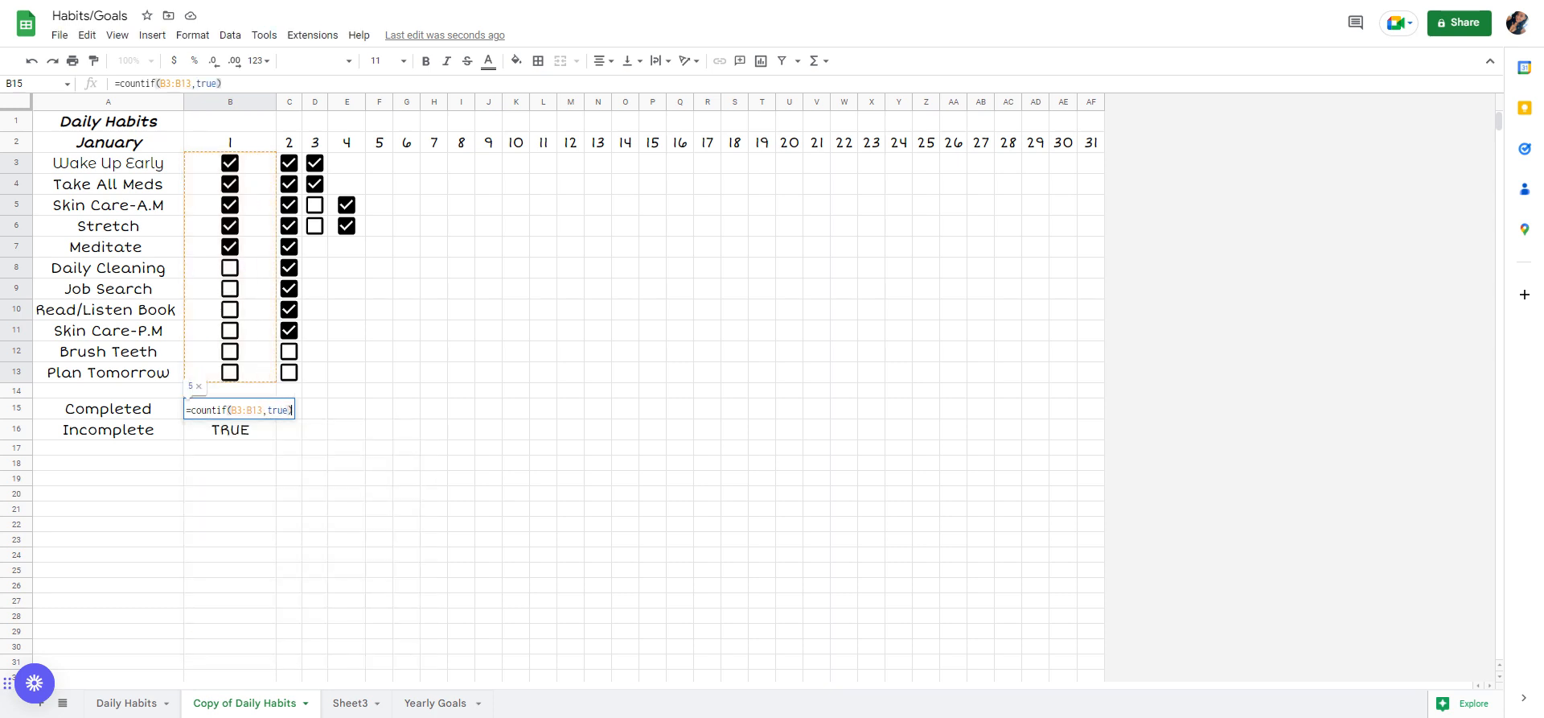
pyautogui.press('Return')
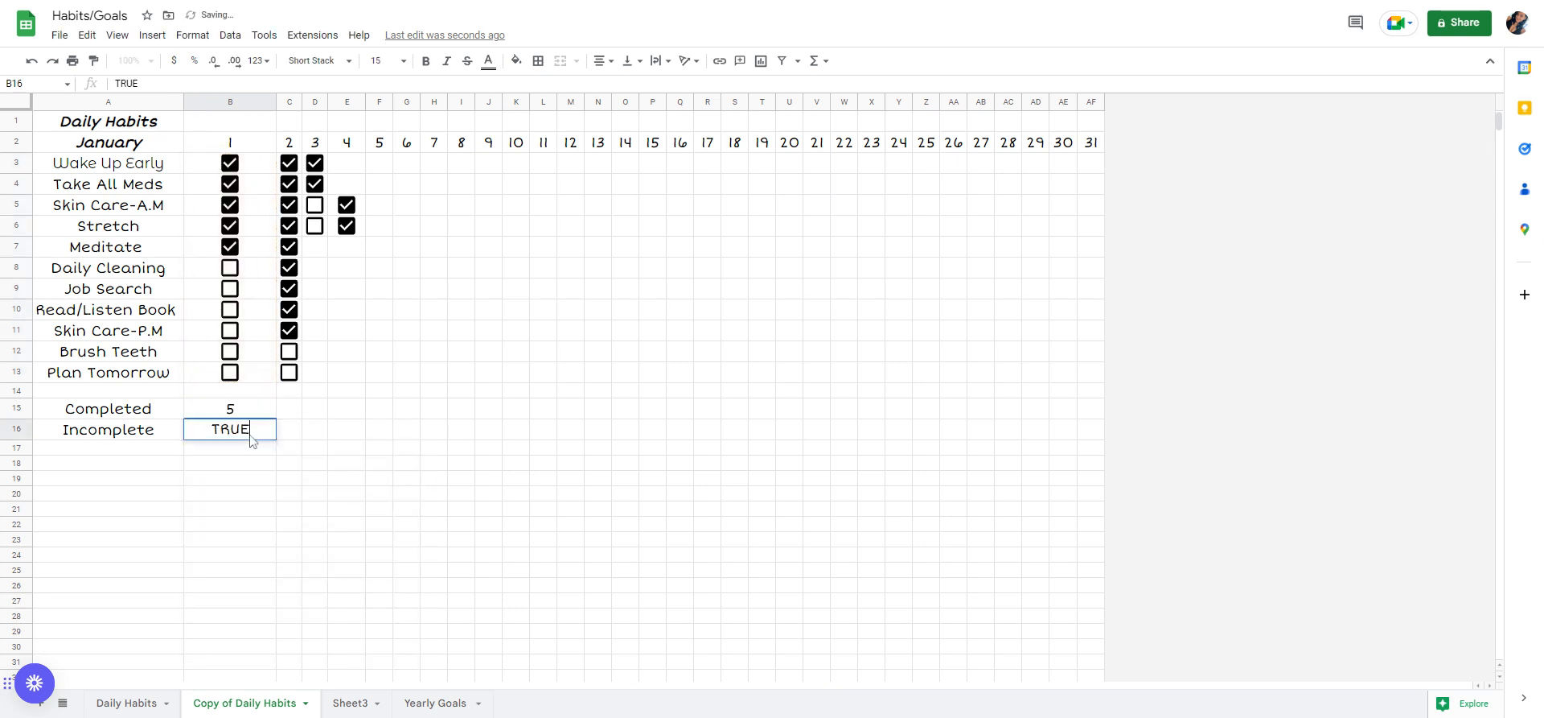
# - Clear the stray TRUE value from the day 1 Incomplete cell B16
pyautogui.press('BackSpace')
pyautogui.press('BackSpace')
pyautogui.press('BackSpace')
pyautogui.press('BackSpace')
pyautogui.click(254, 455)
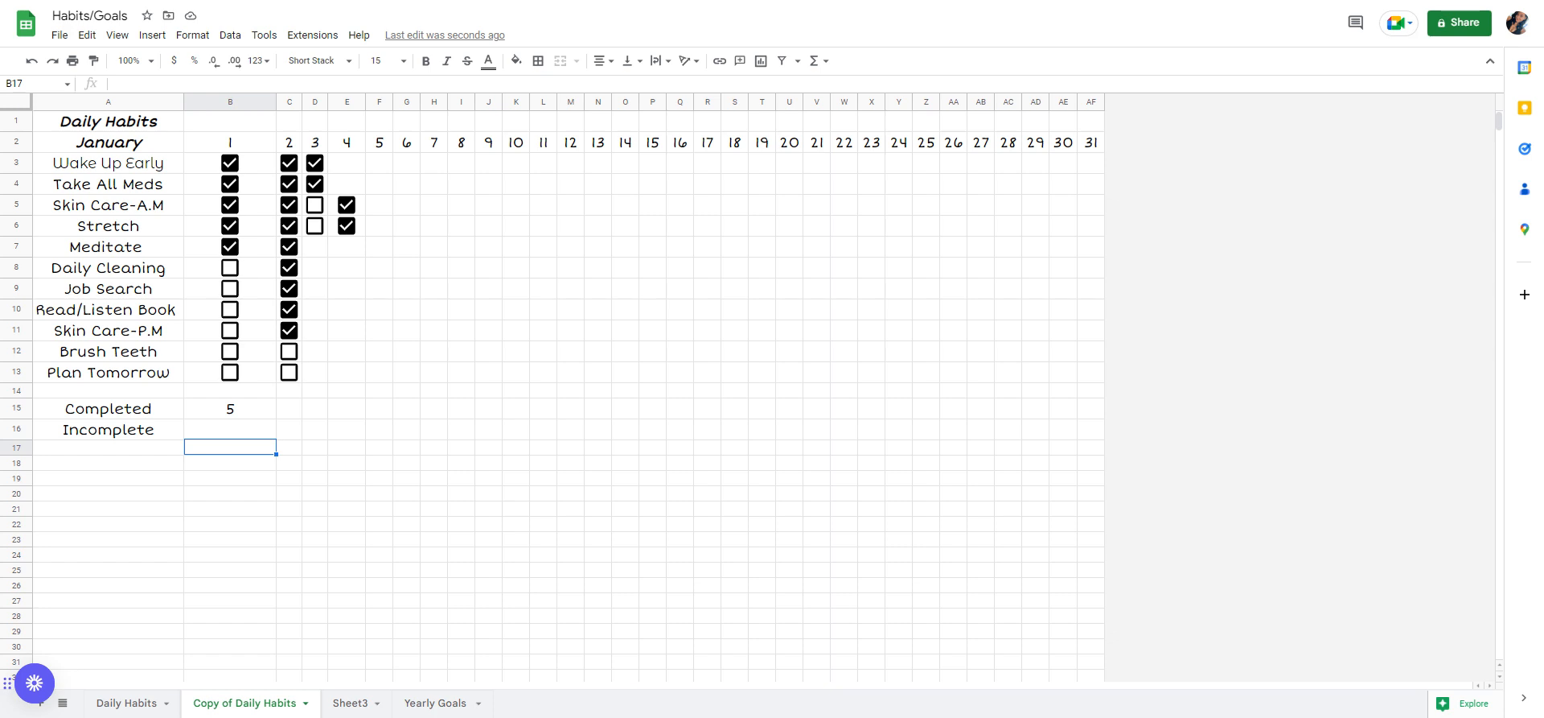
# - Count the incomplete day 1 habits in cell B16 with the formula =countif(B3:B13,false)
pyautogui.click(230, 429)
pyautogui.write('=countif(')
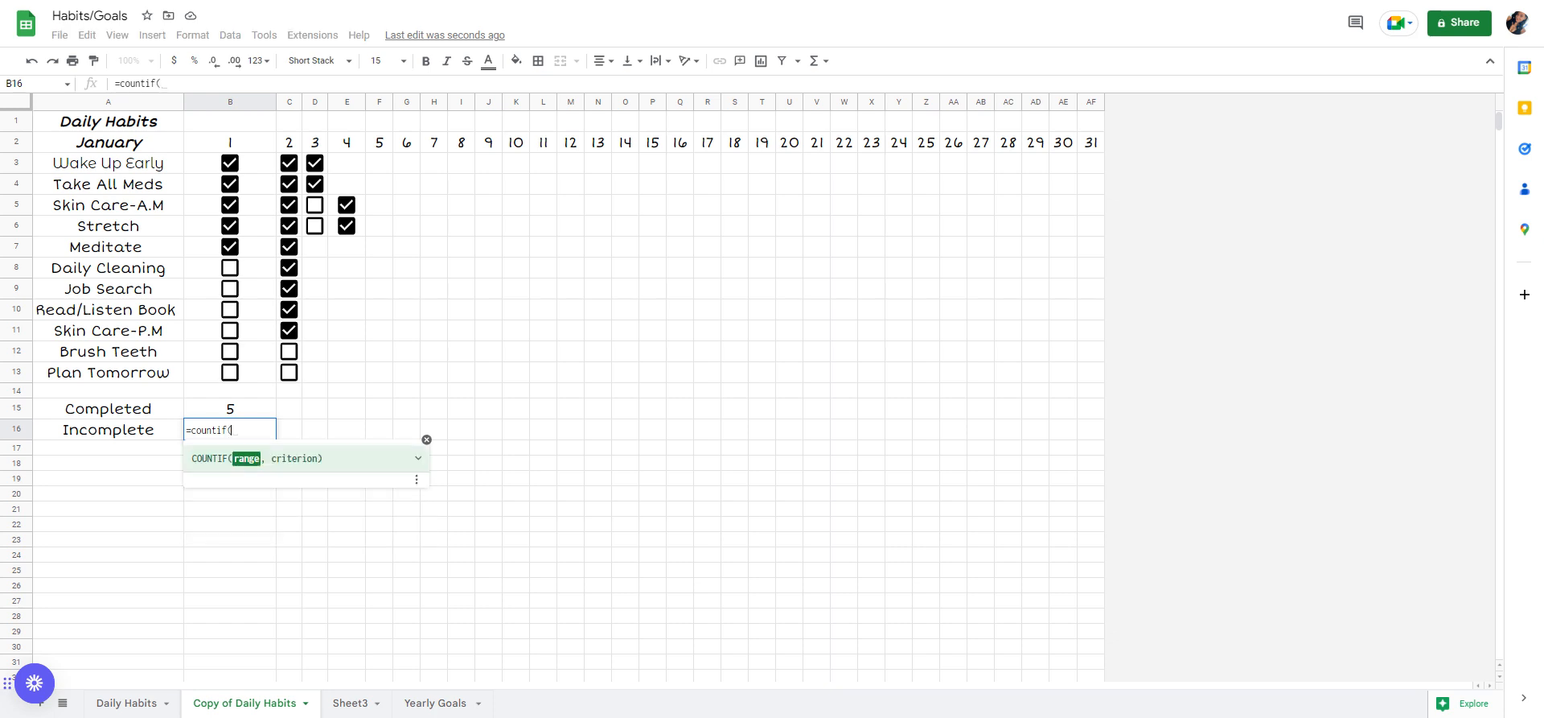
pyautogui.click(263, 171)
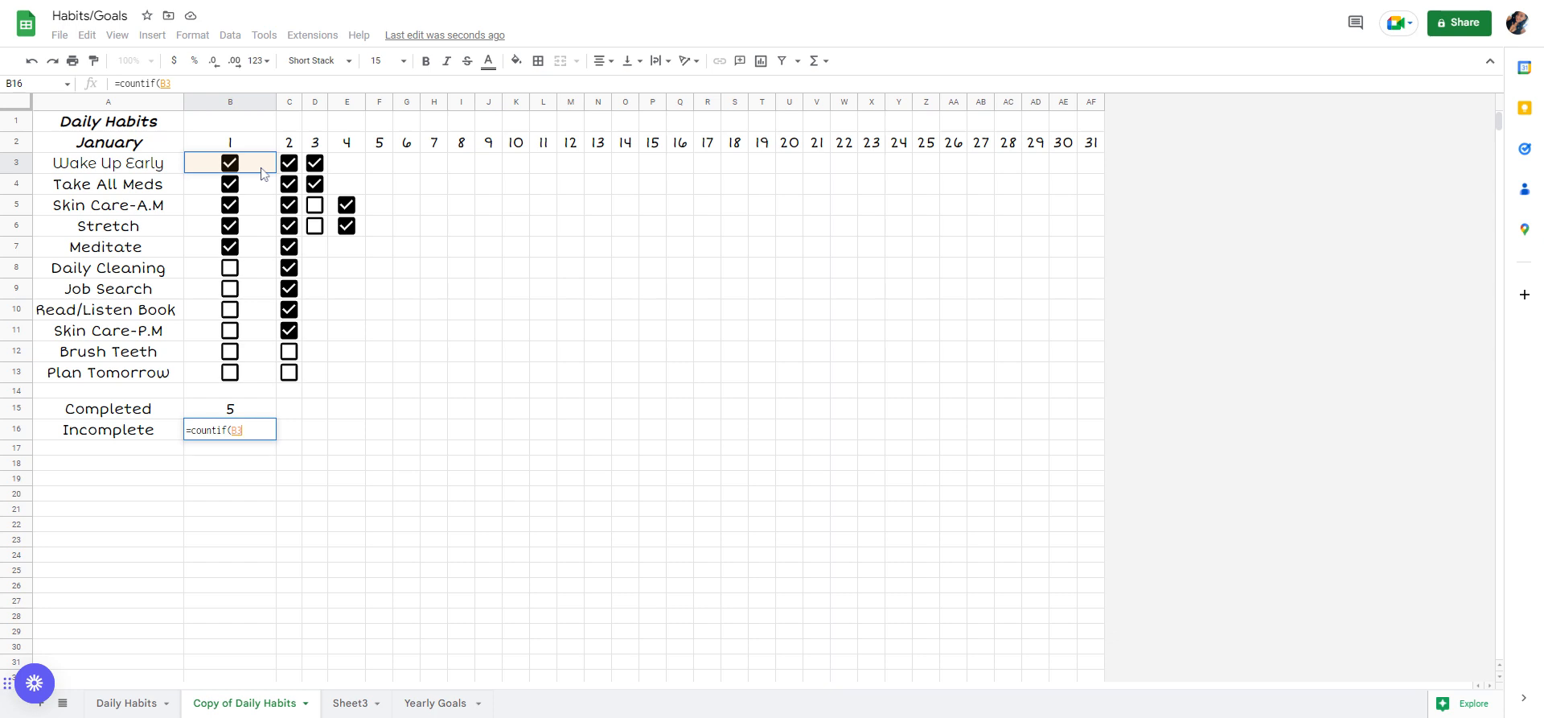
pyautogui.moveTo(264, 172); pyautogui.dragTo(262, 381)
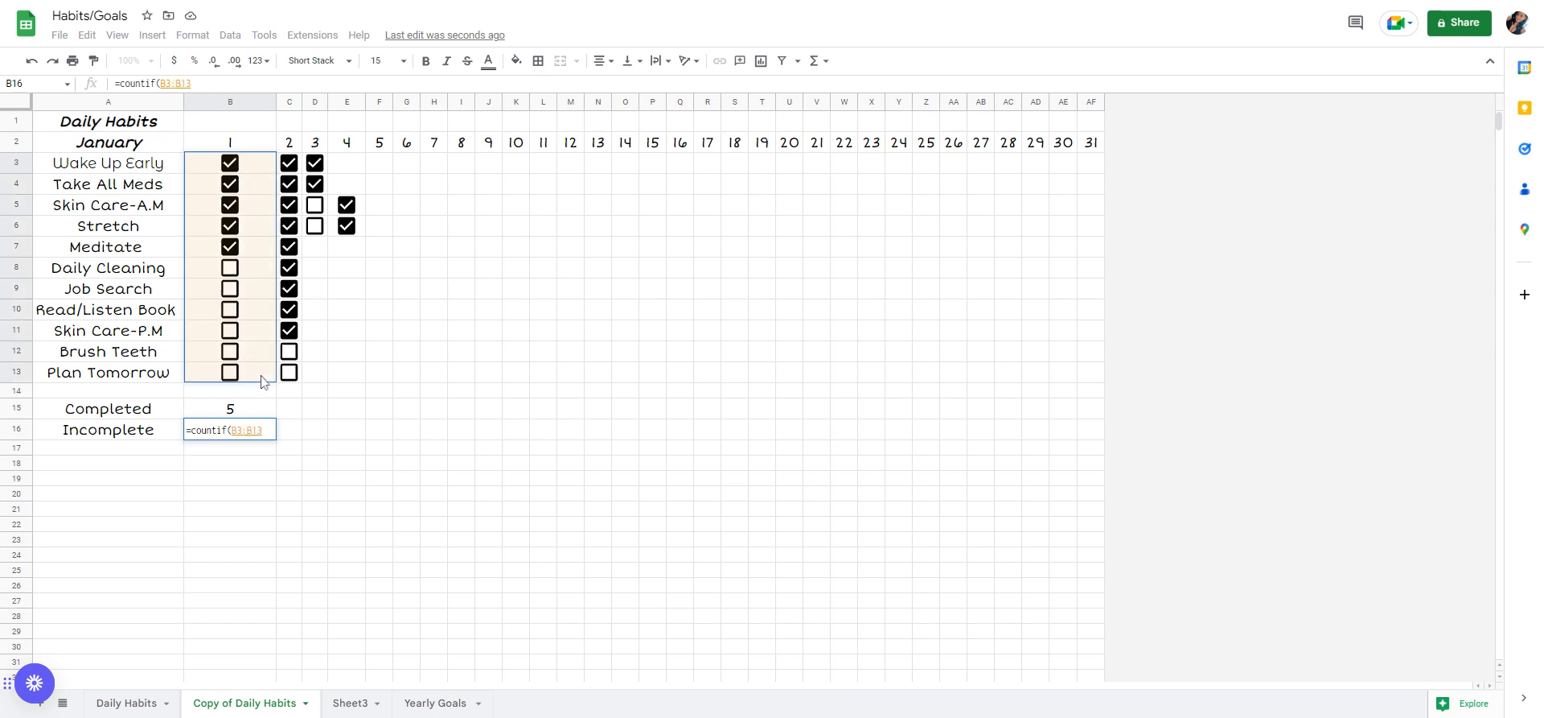
pyautogui.write(',fa')
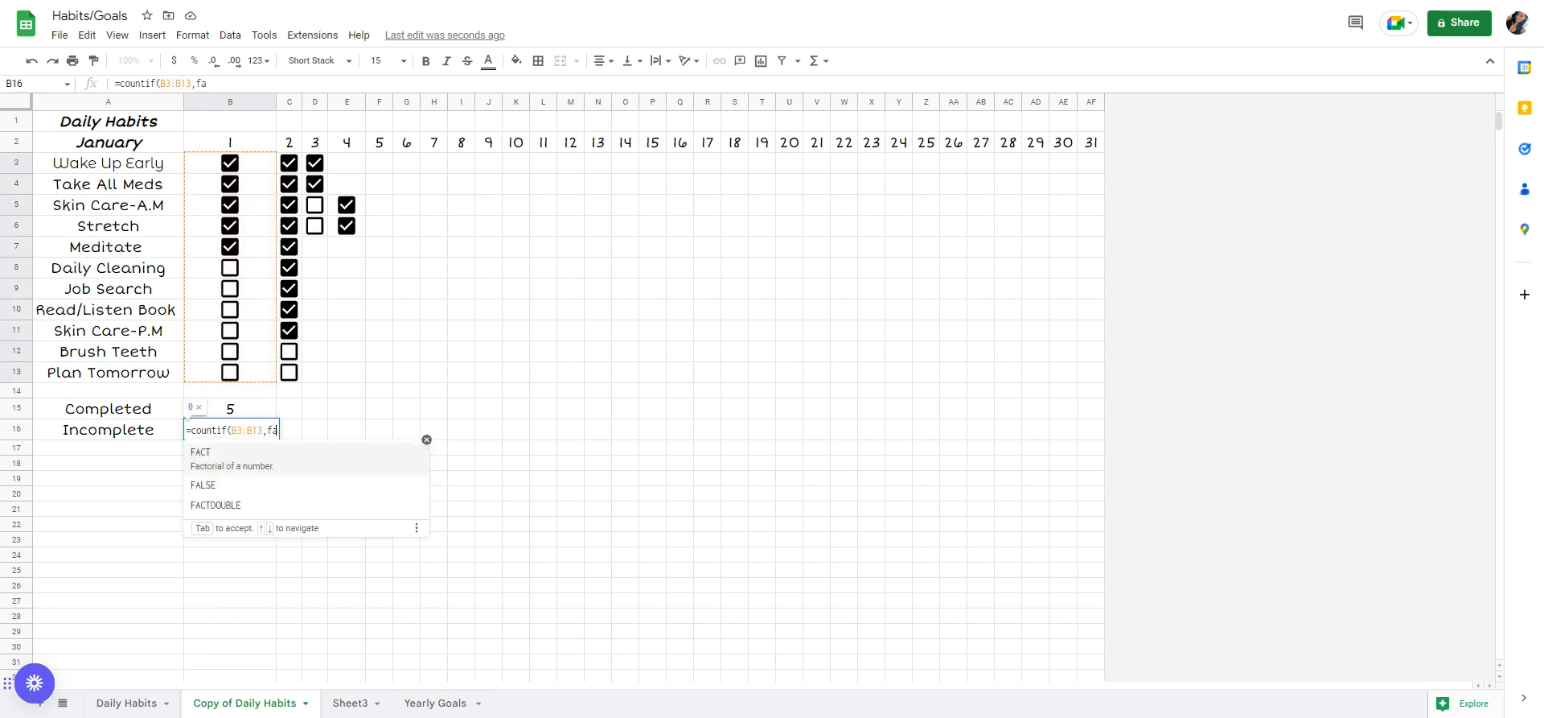
pyautogui.write('lse)')
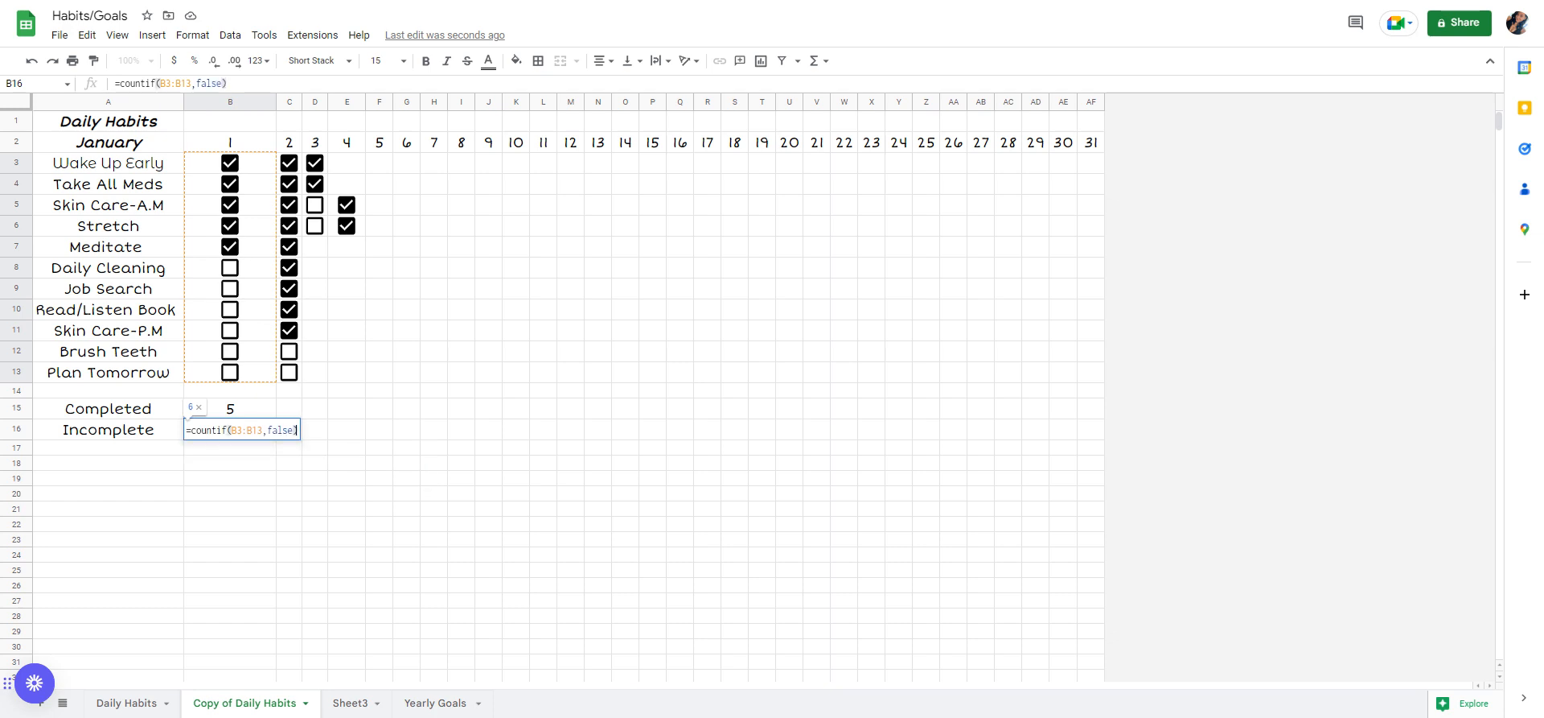
pyautogui.press('Return')
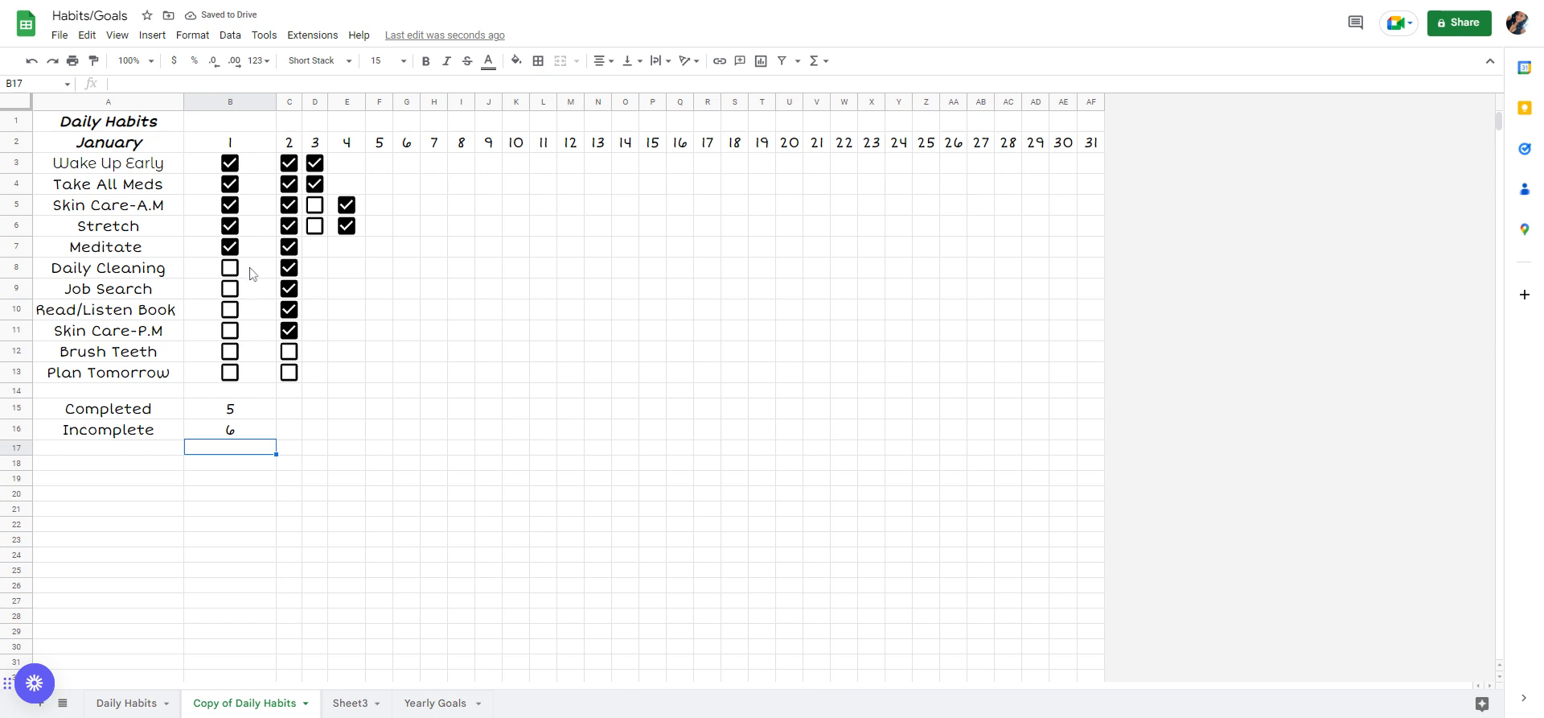
# - Fill the Completed formula from B15 across to D15 and the Incomplete formula from B16 to C16
pyautogui.click(256, 415)
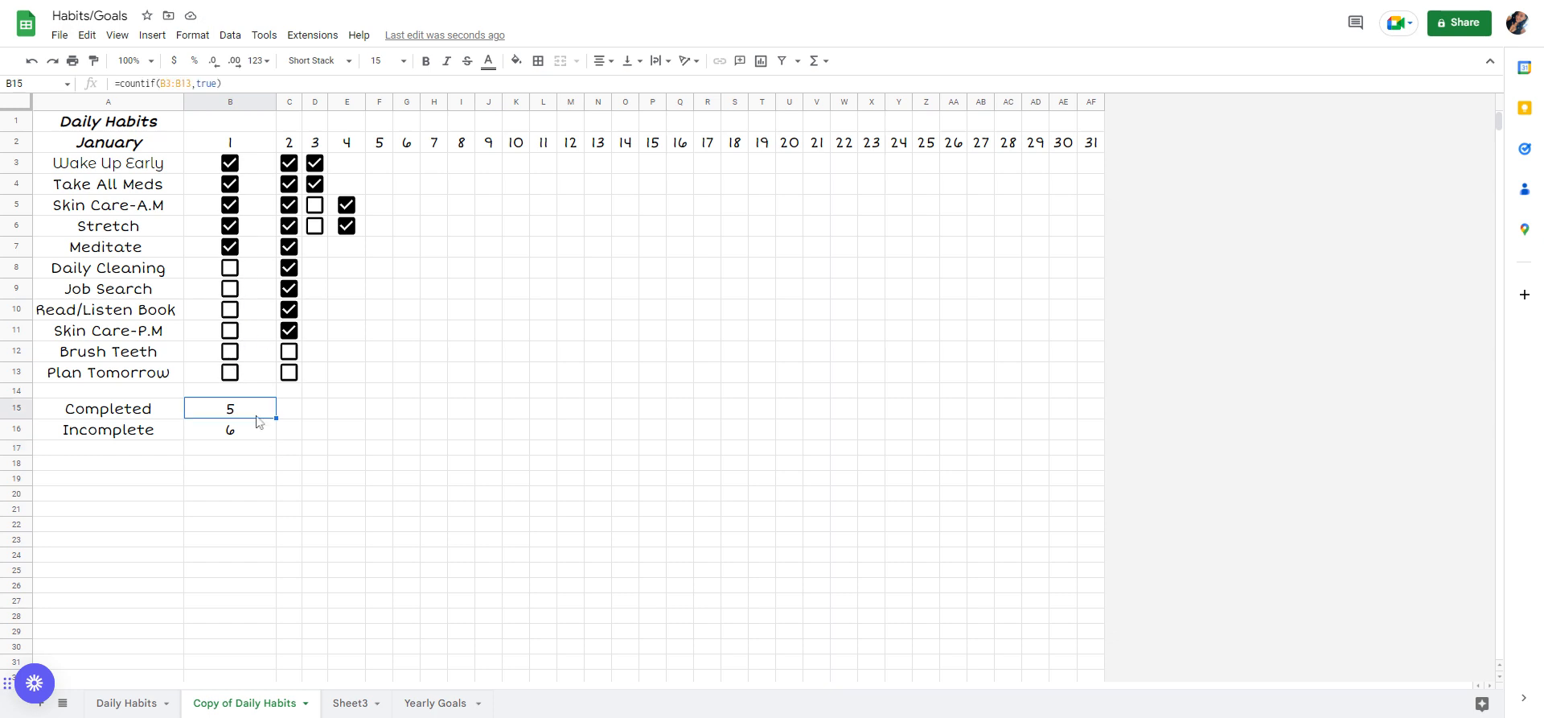
pyautogui.moveTo(276, 418); pyautogui.dragTo(290, 418)
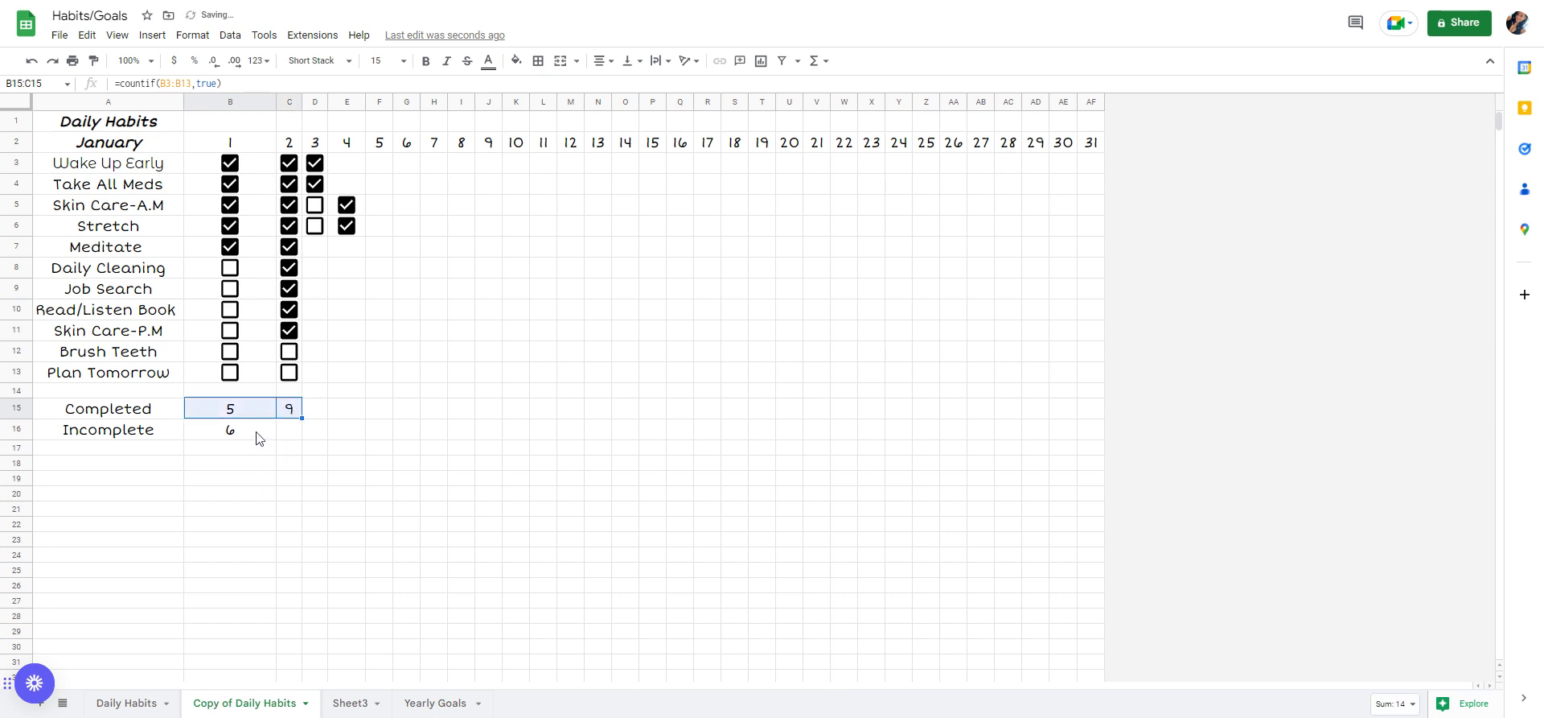
pyautogui.click(257, 431)
pyautogui.moveTo(275, 439); pyautogui.dragTo(315, 413)
pyautogui.click(298, 408)
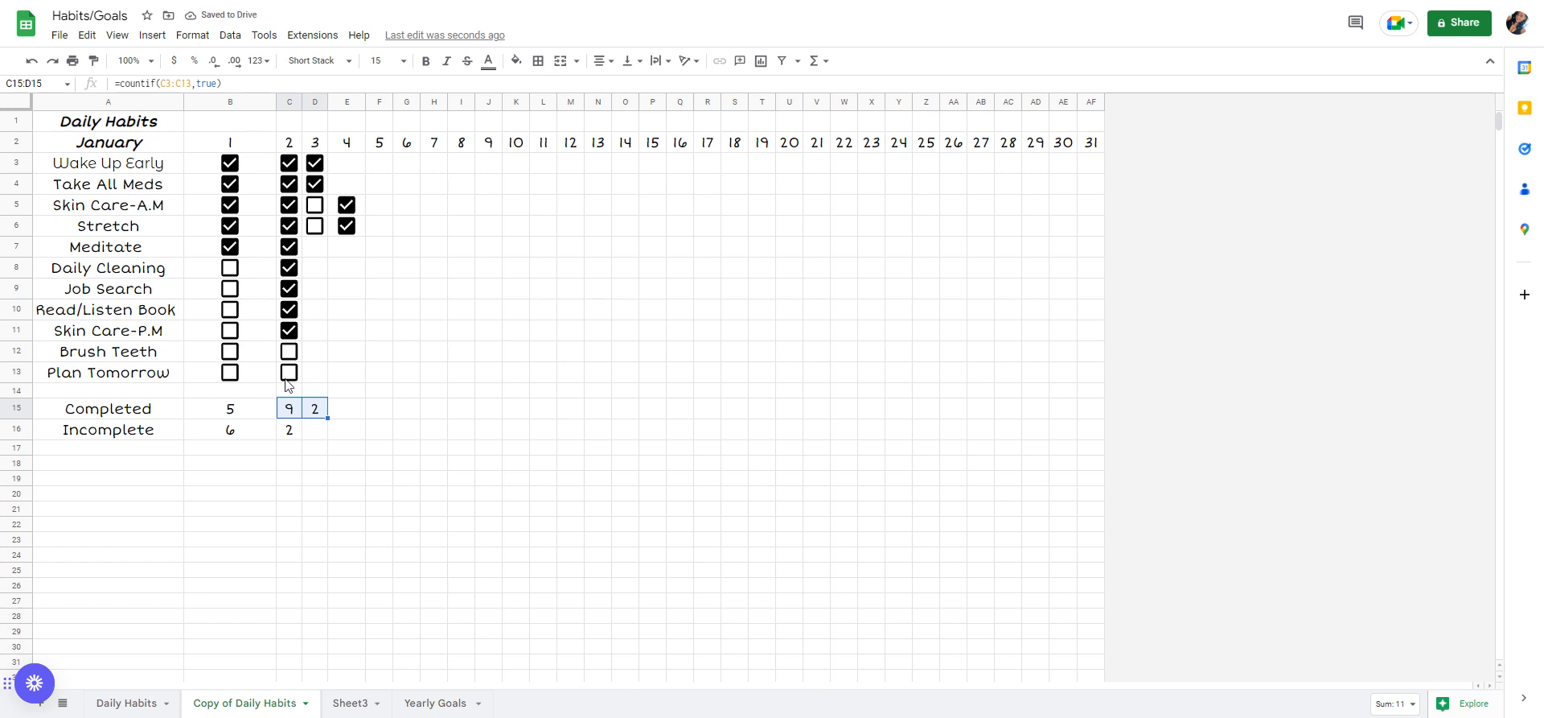
# - Change the day 3 Completed formula in cell D15 to count only D3:D6
pyautogui.click(314, 413)
pyautogui.doubleClick(311, 411)
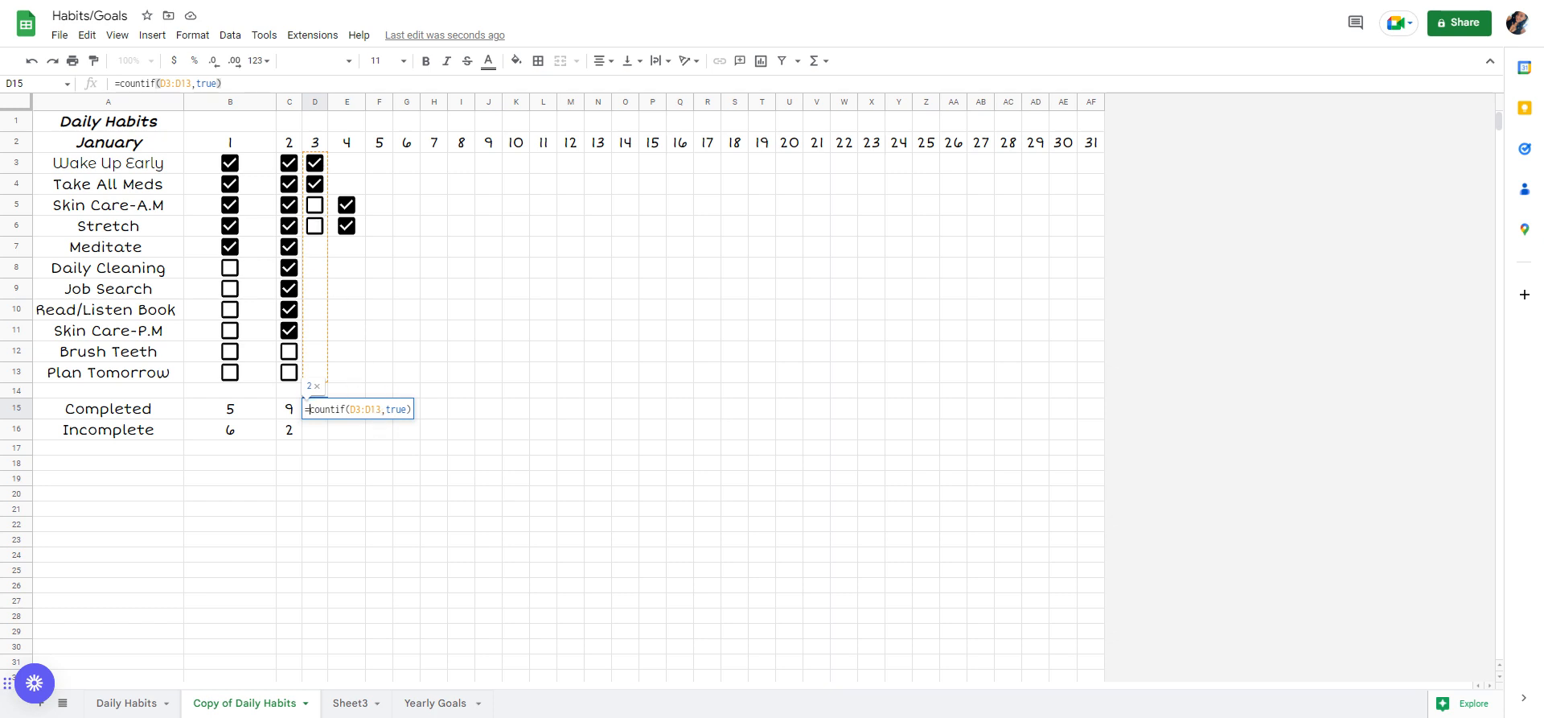
pyautogui.press('BackSpace')
pyautogui.press('BackSpace')
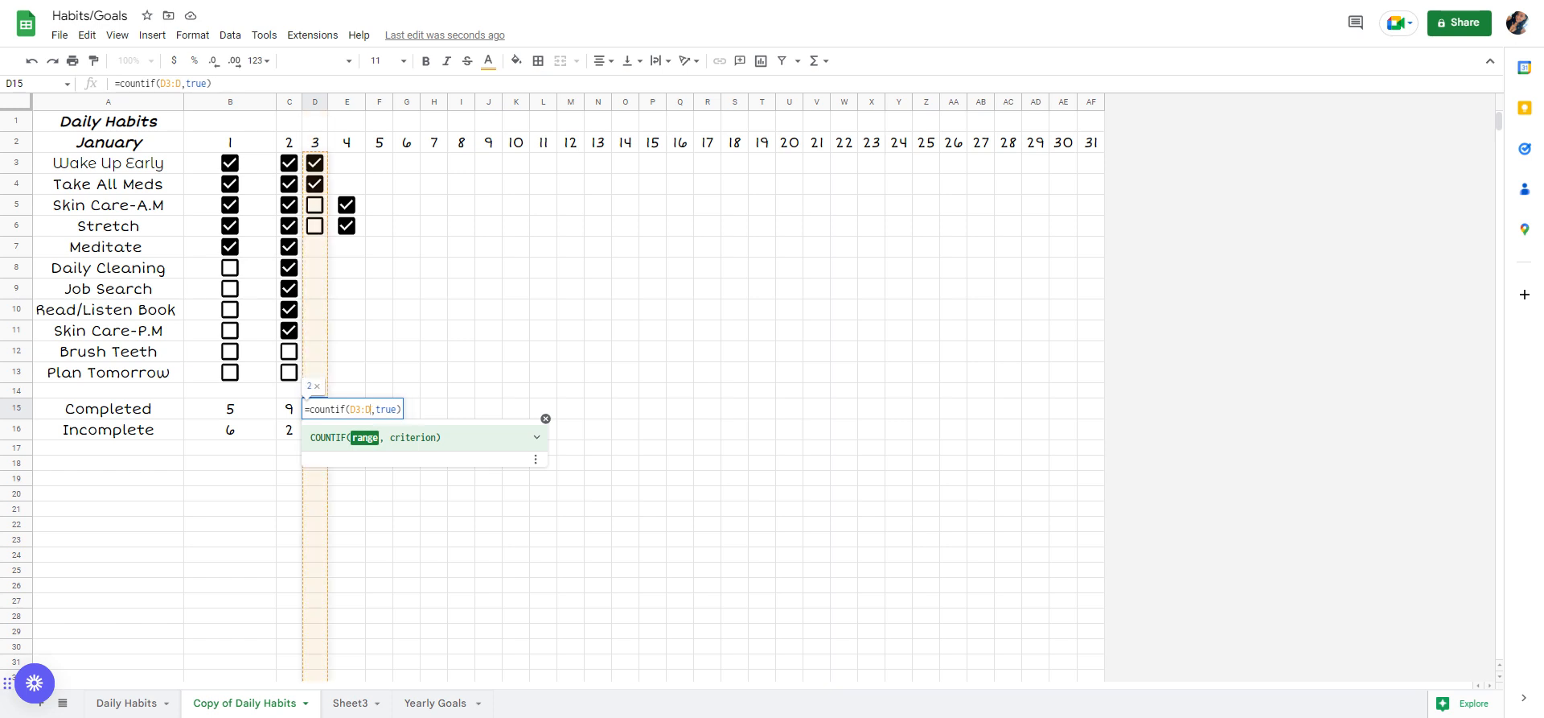
pyautogui.write('6')
pyautogui.press('Return')
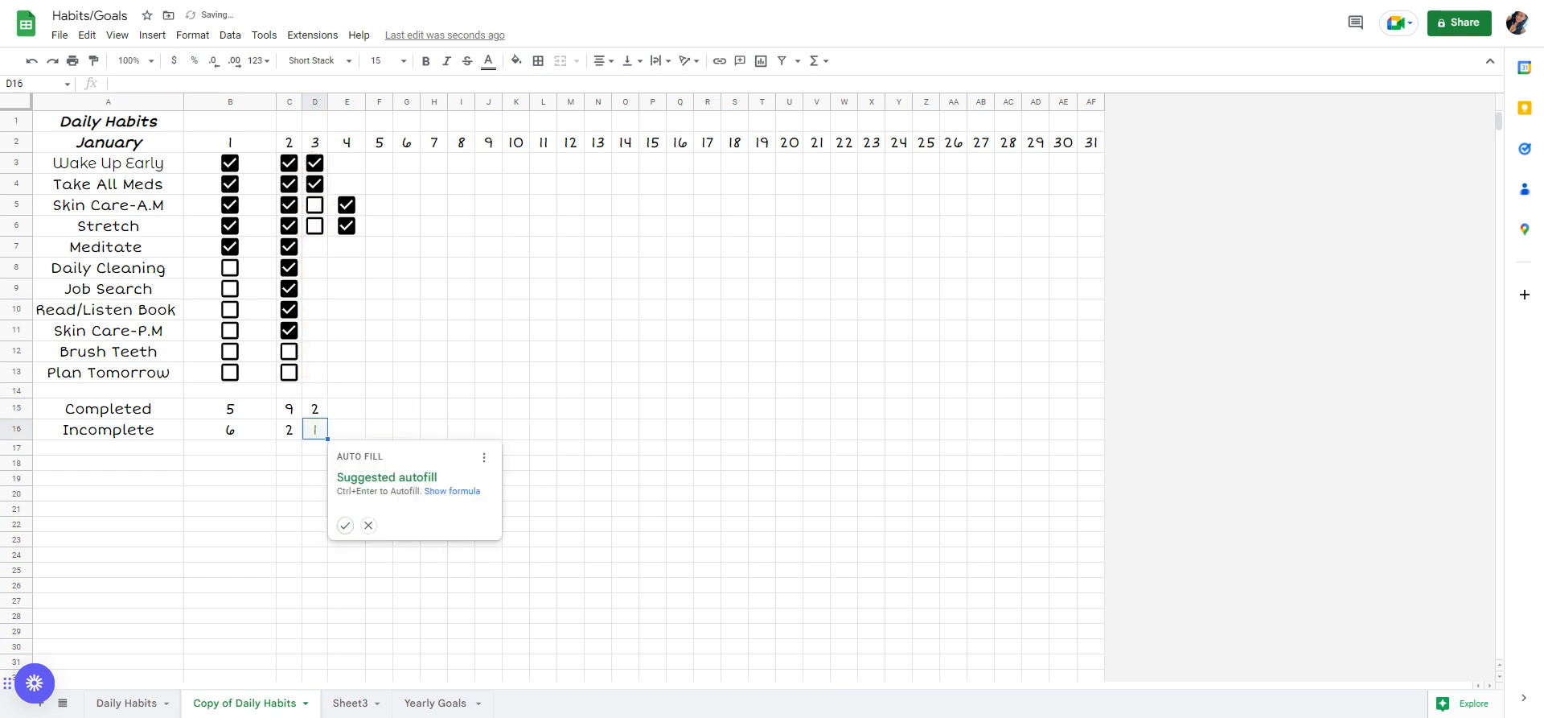
# - Check the suggested correction for D15 and the day 2 Incomplete formula in cell C16
pyautogui.click(393, 296)
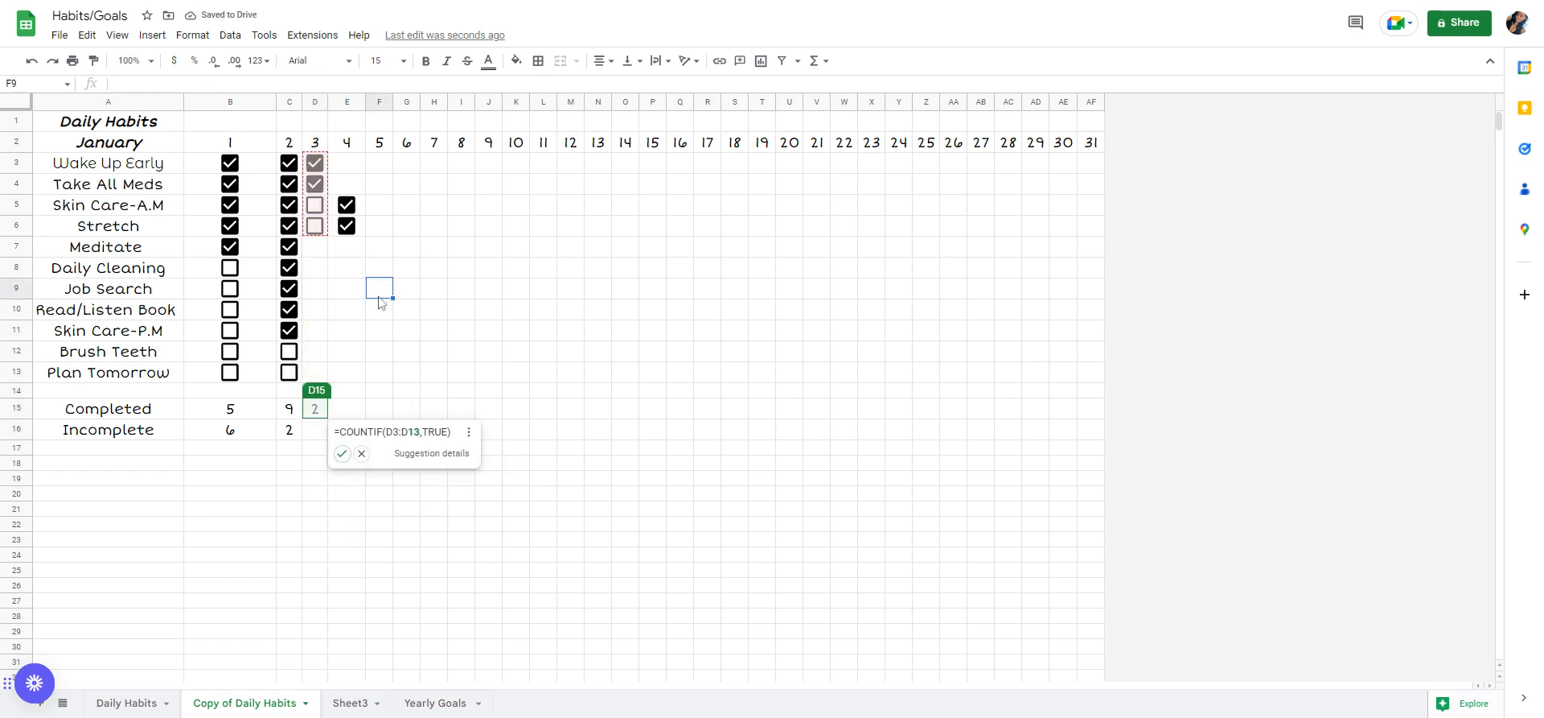
pyautogui.click(324, 275)
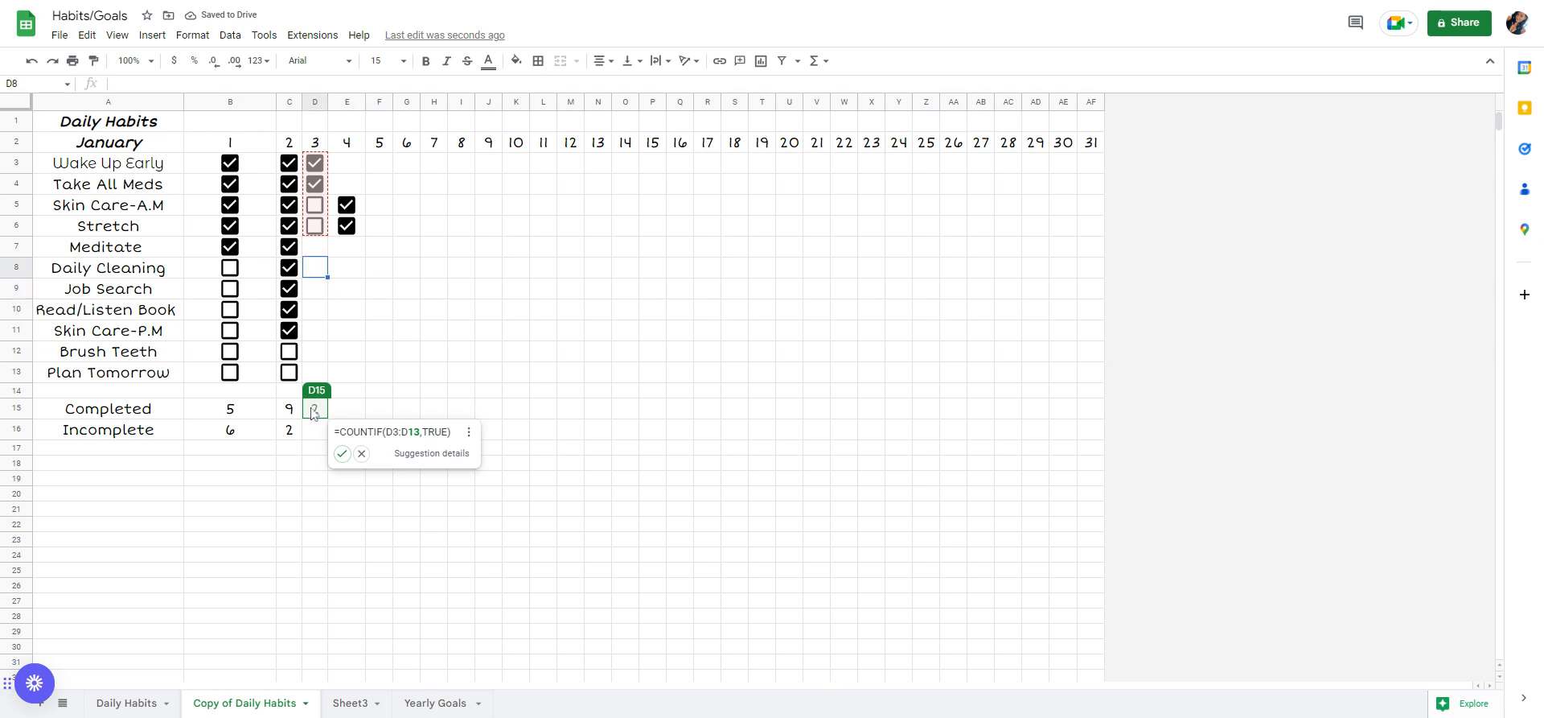
pyautogui.click(321, 297)
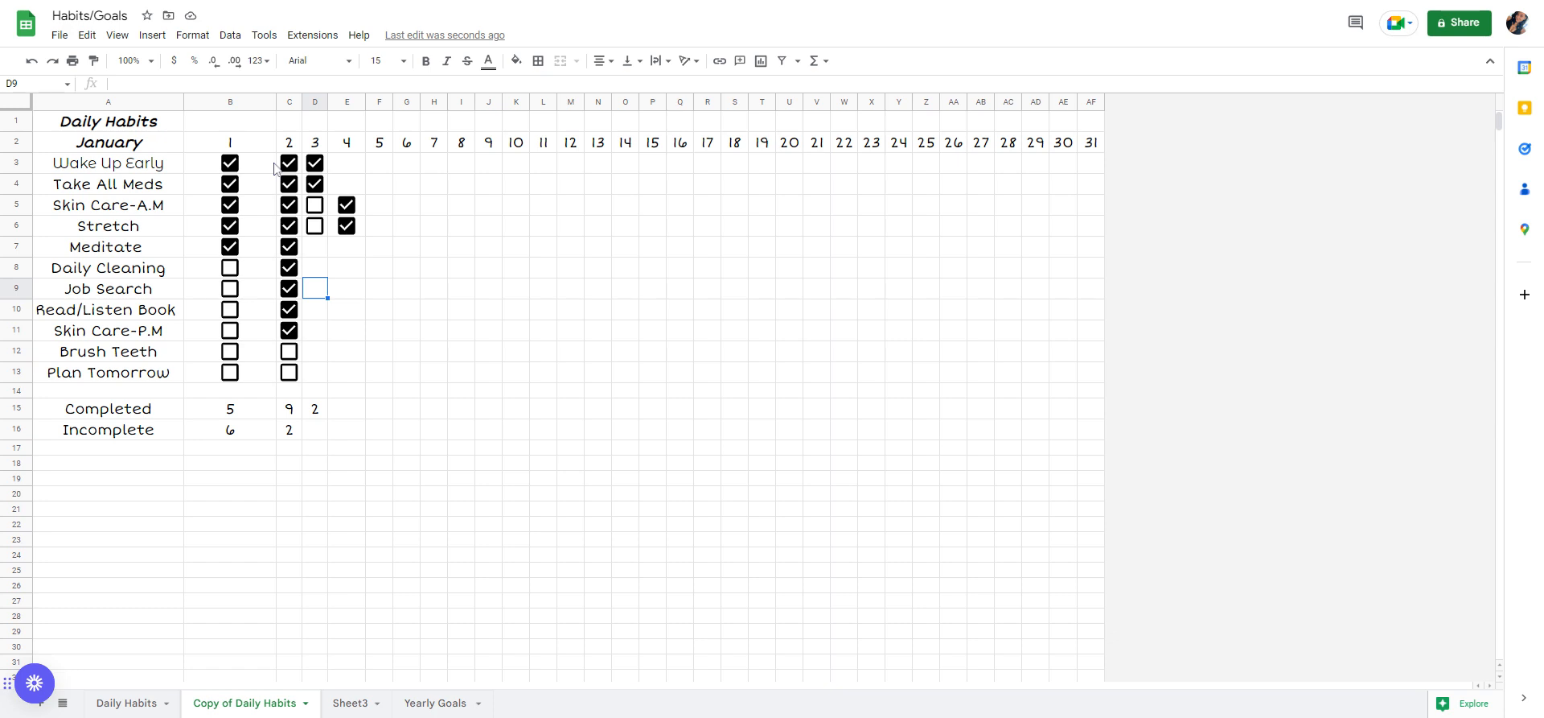
pyautogui.doubleClick(294, 430)
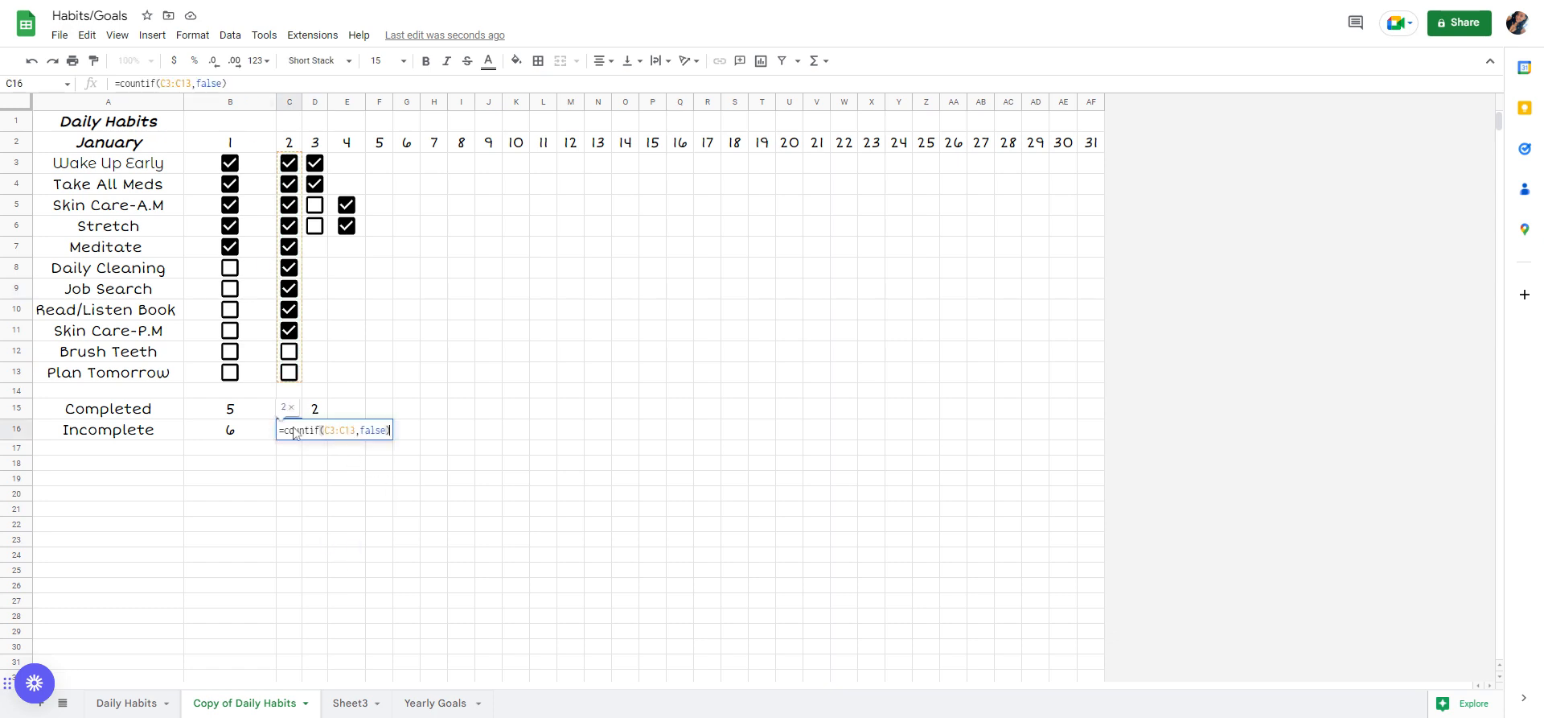
pyautogui.click(316, 327)
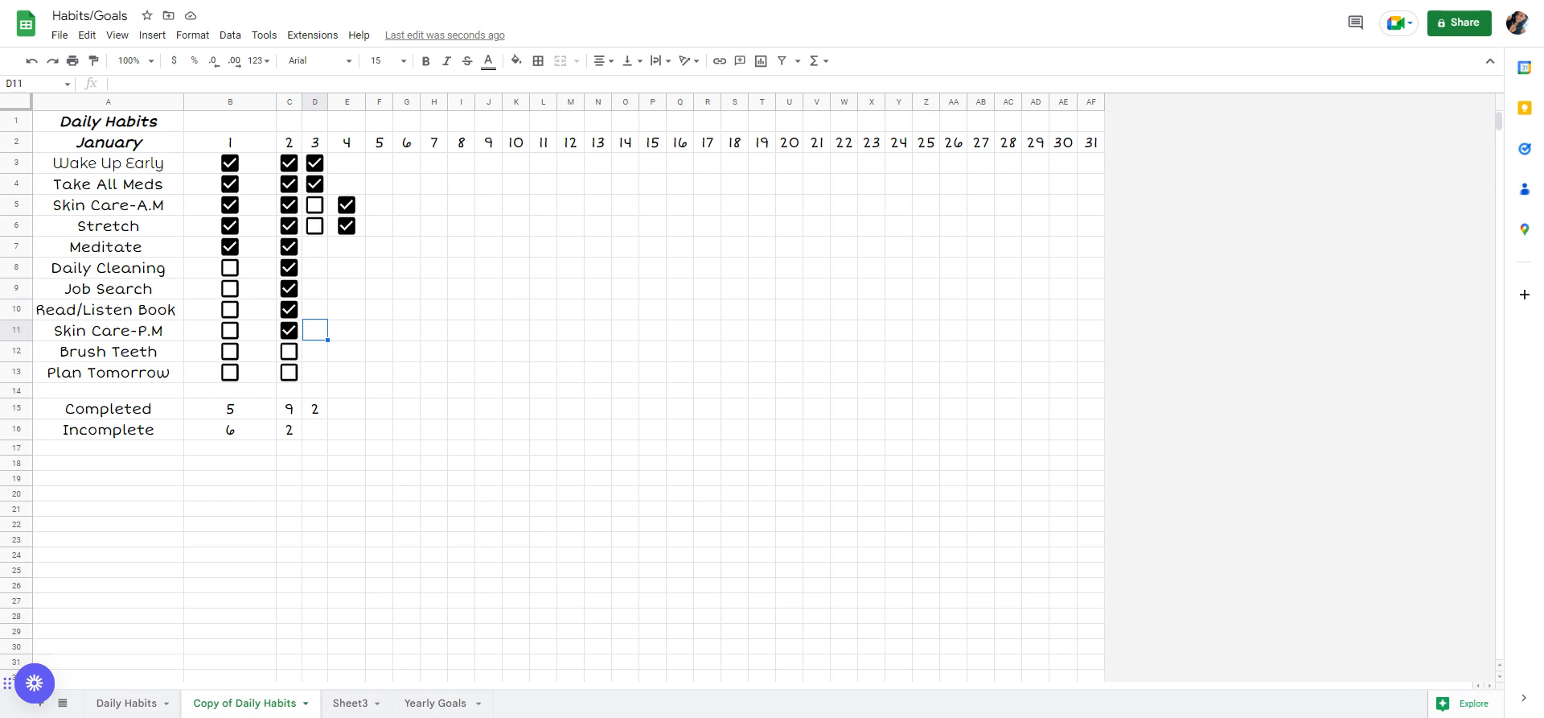
# - Resize the day 1 column B with the Fit to data option
pyautogui.click(250, 100)
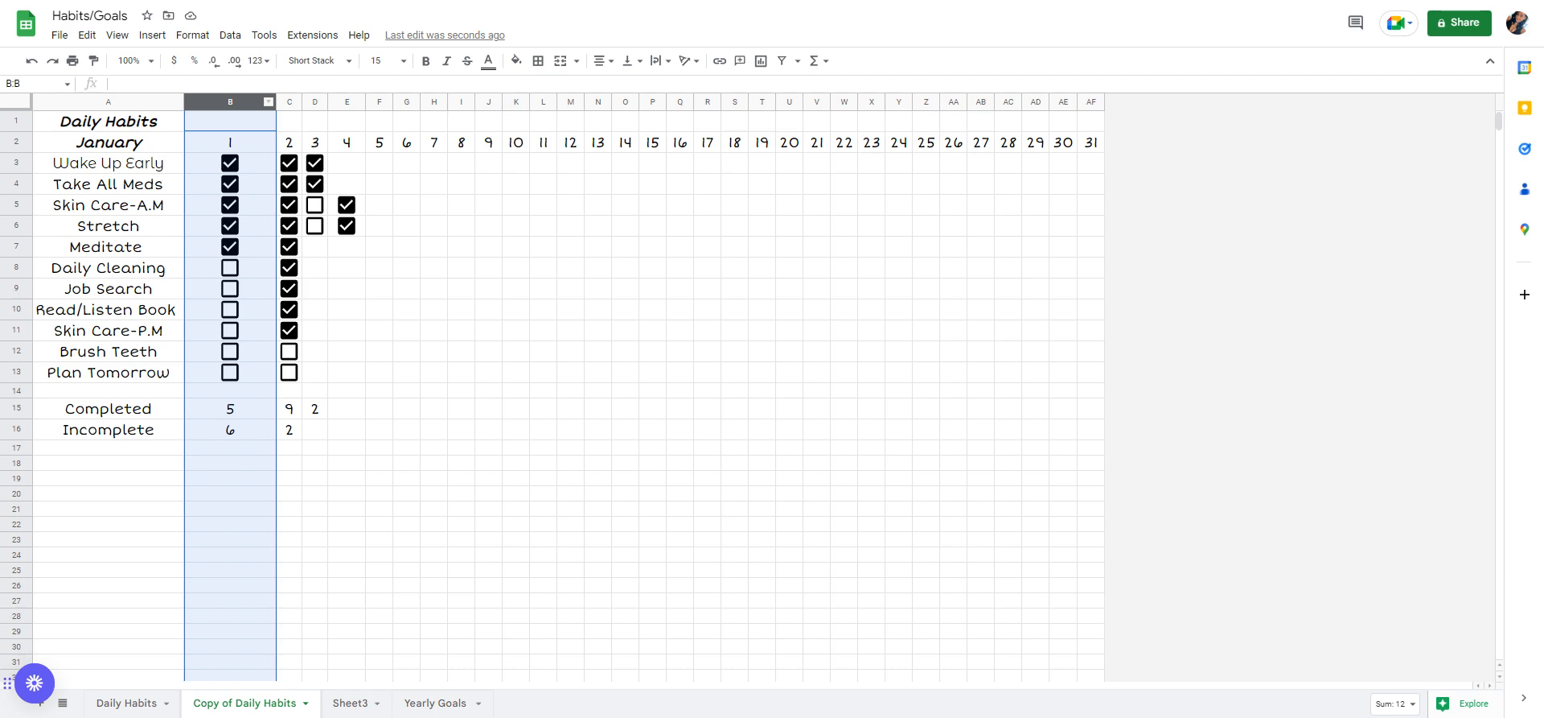
pyautogui.rightClick(205, 102)
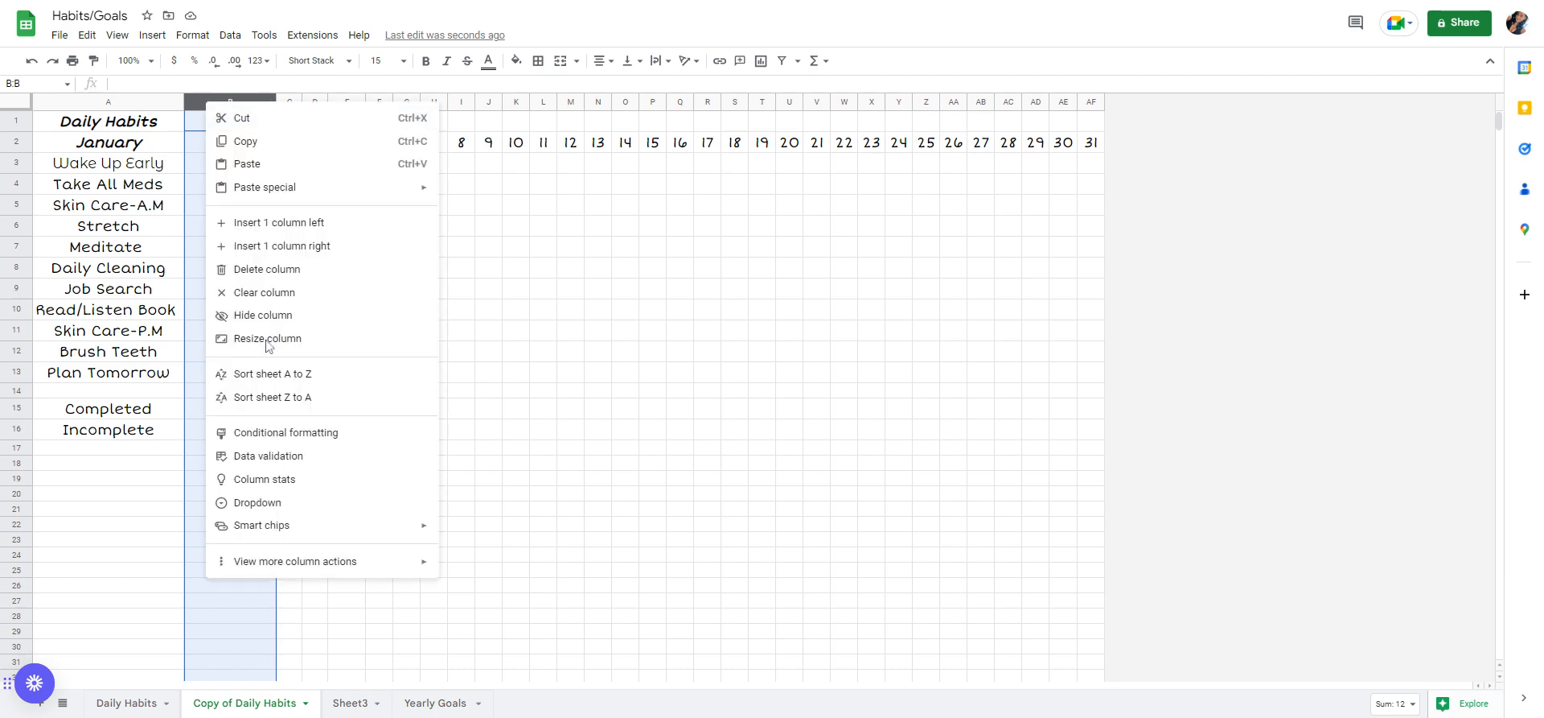
pyautogui.click(266, 346)
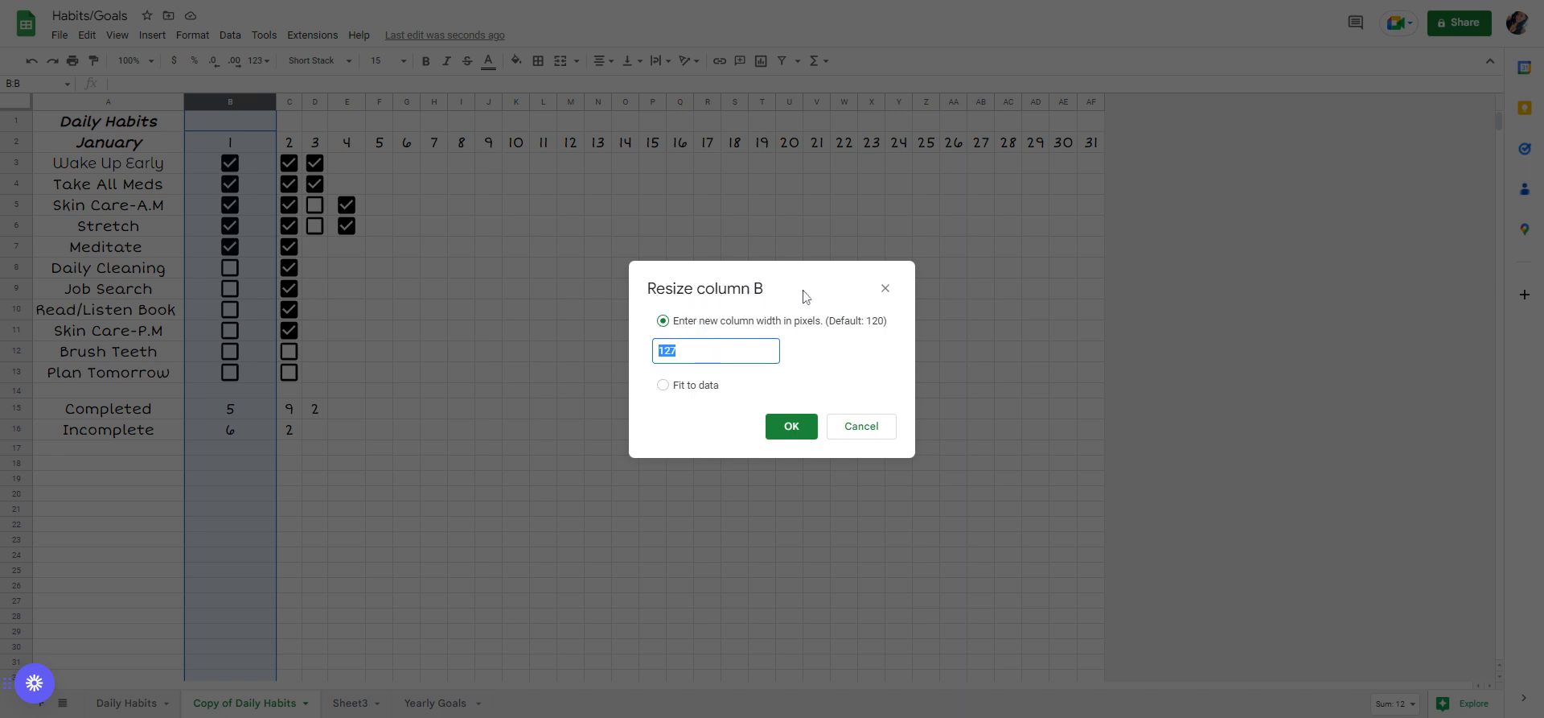
pyautogui.click(663, 386)
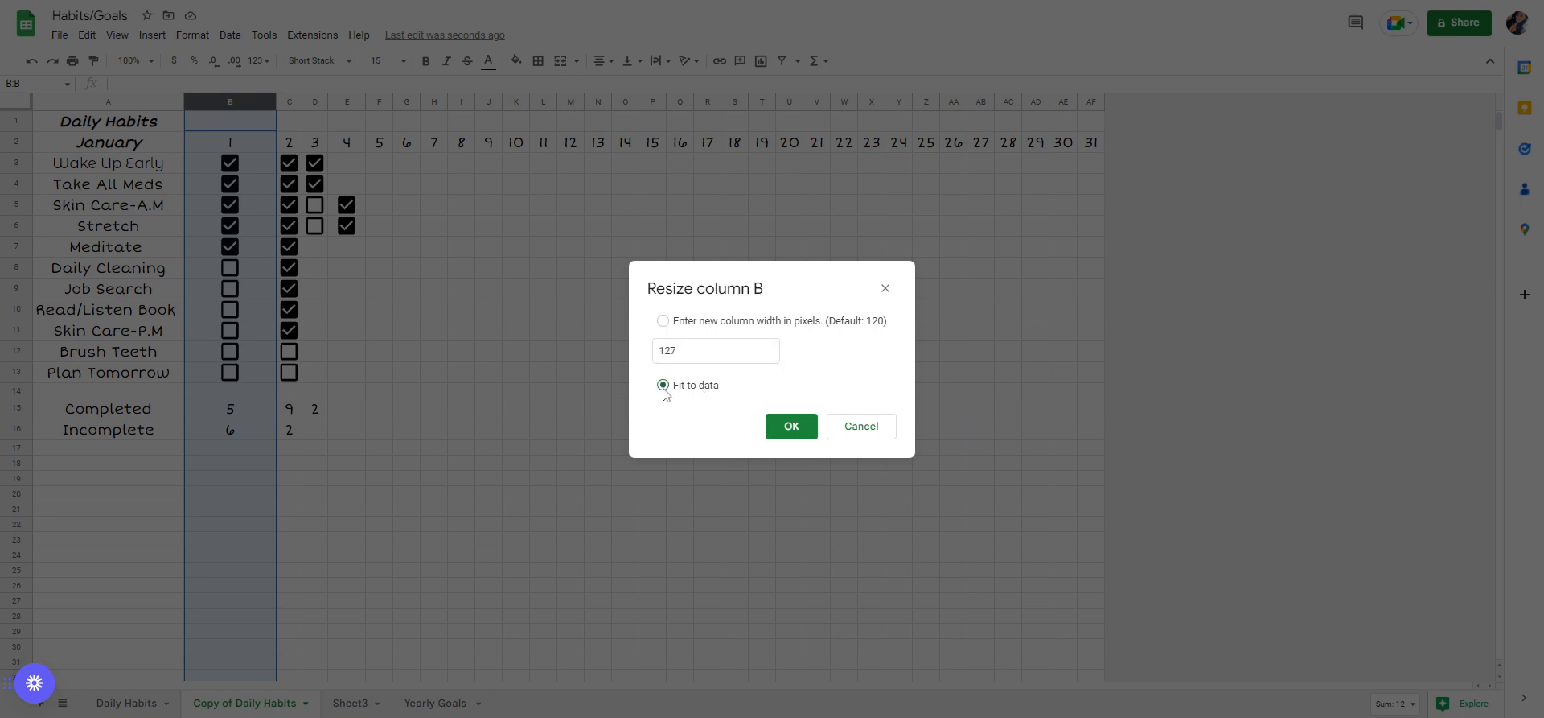
pyautogui.click(793, 427)
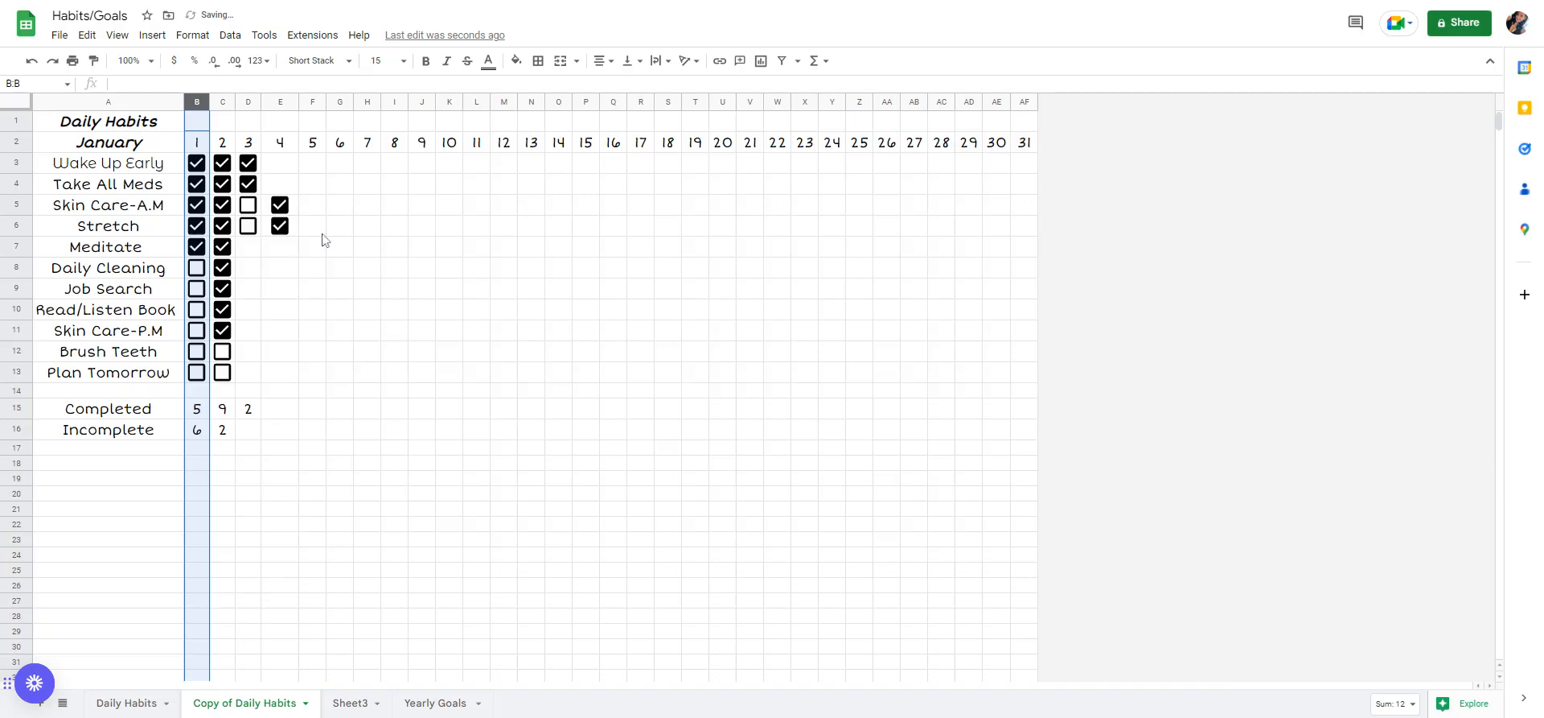
pyautogui.click(325, 243)
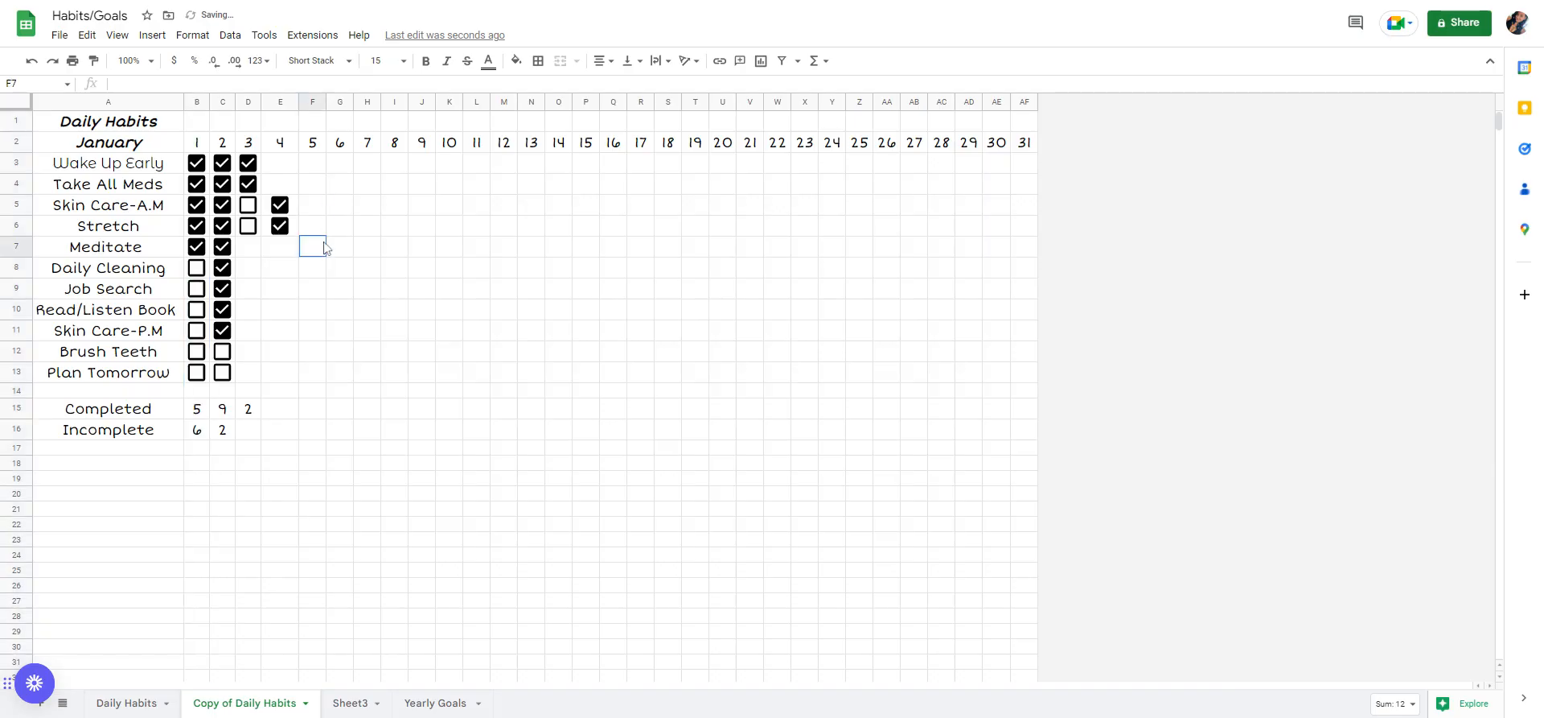